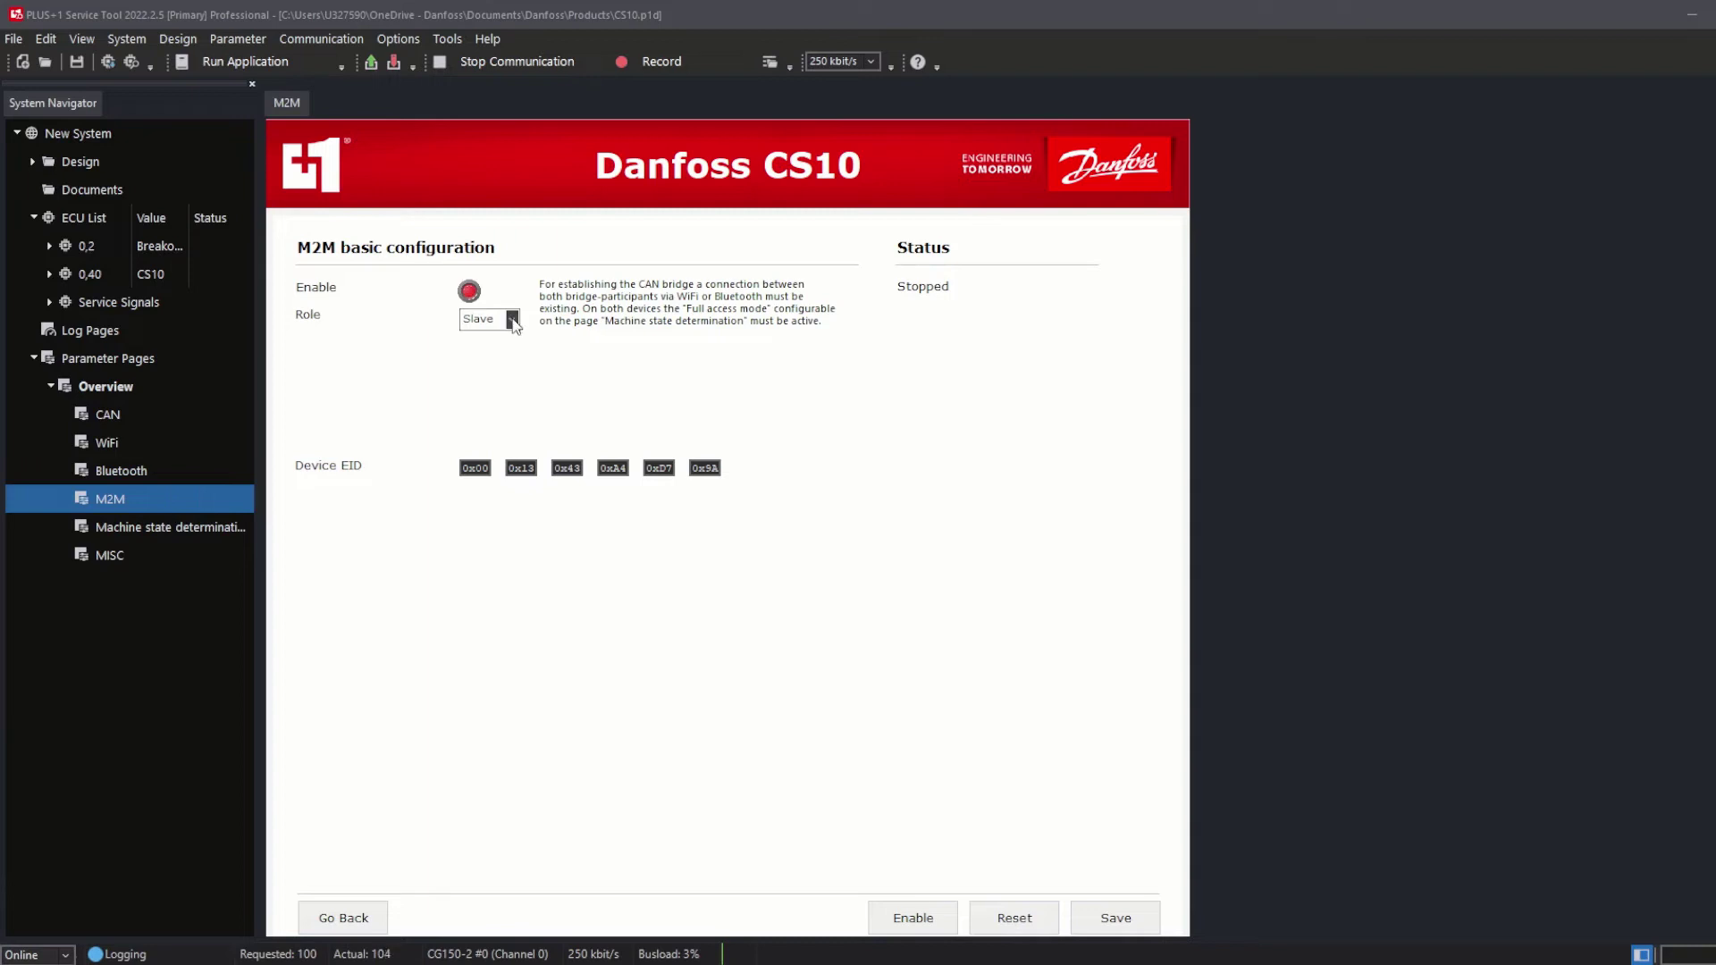
# Make this CS10 the M2M Master with Autoenable on and Manual Remote EID mode
pyautogui.click(512, 320)
pyautogui.click(505, 344)
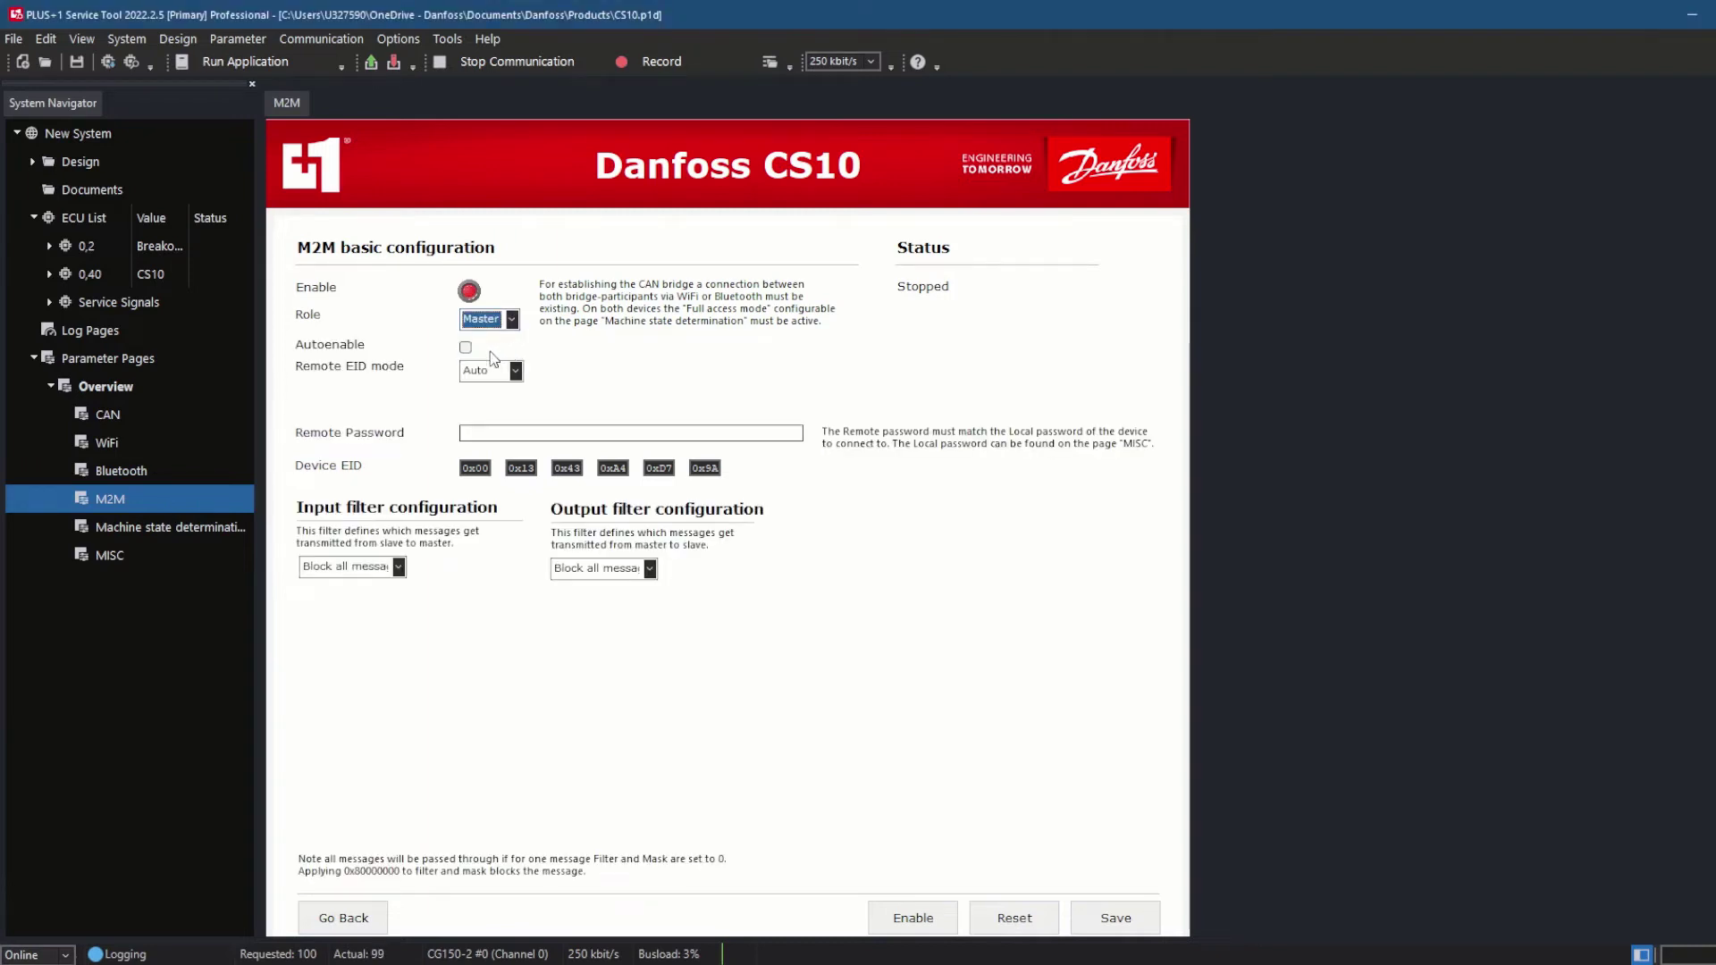
pyautogui.click(466, 347)
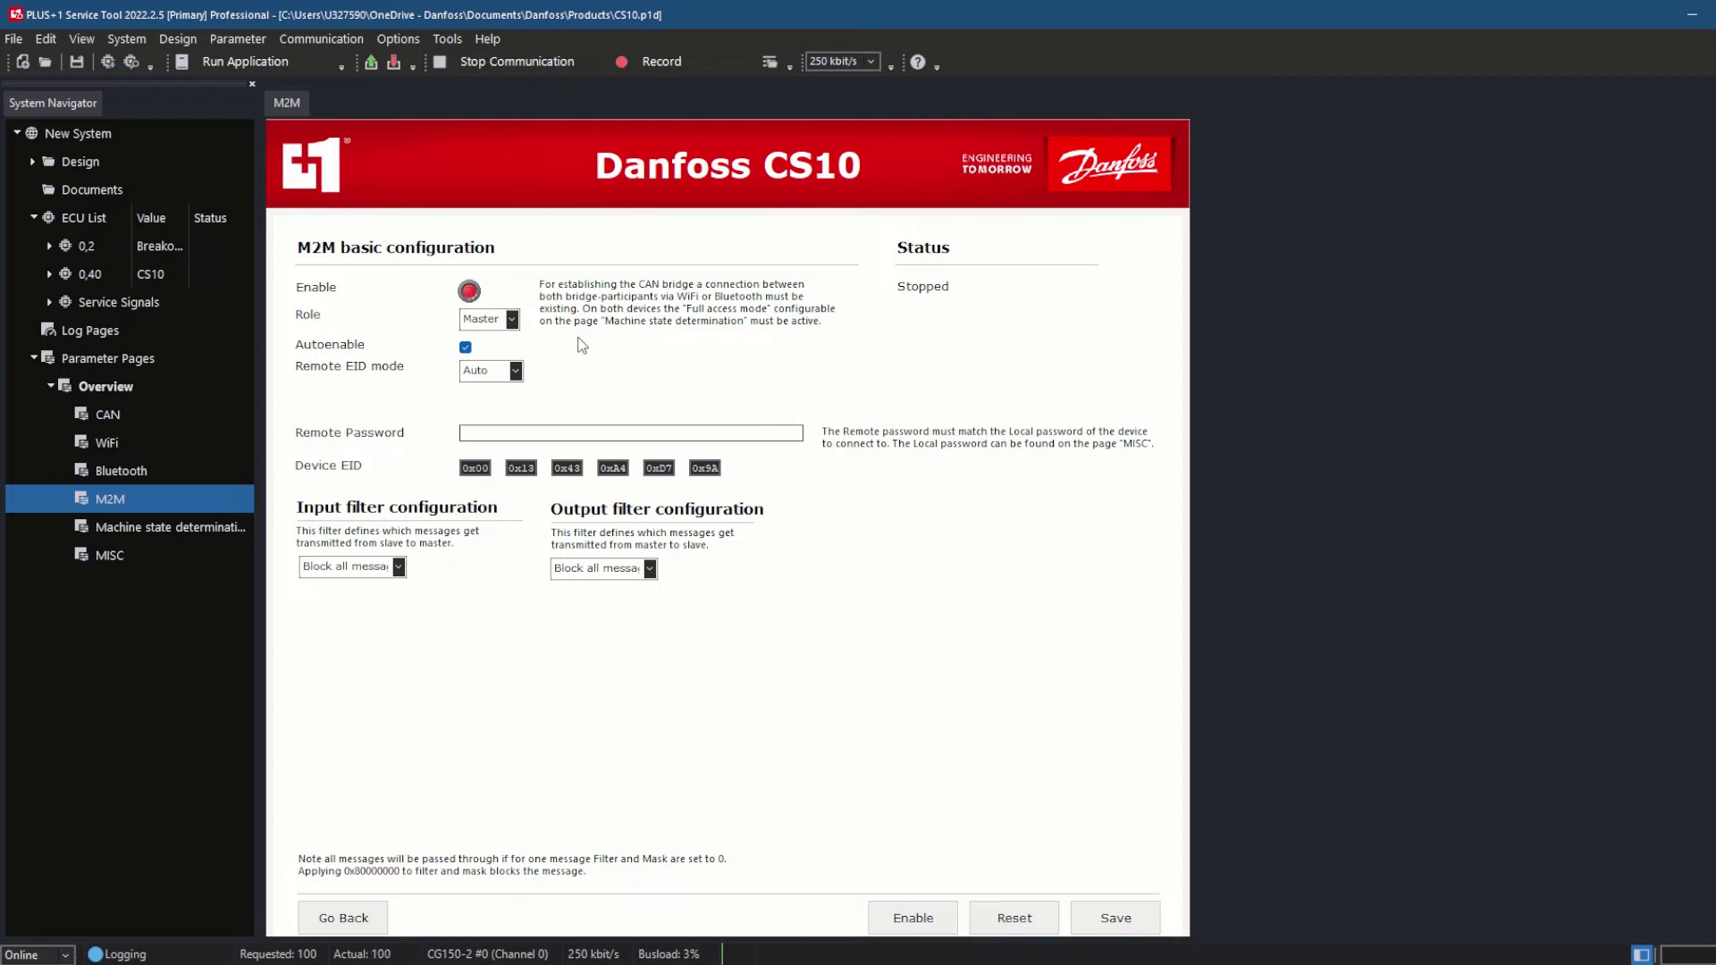
pyautogui.click(516, 371)
pyautogui.click(497, 407)
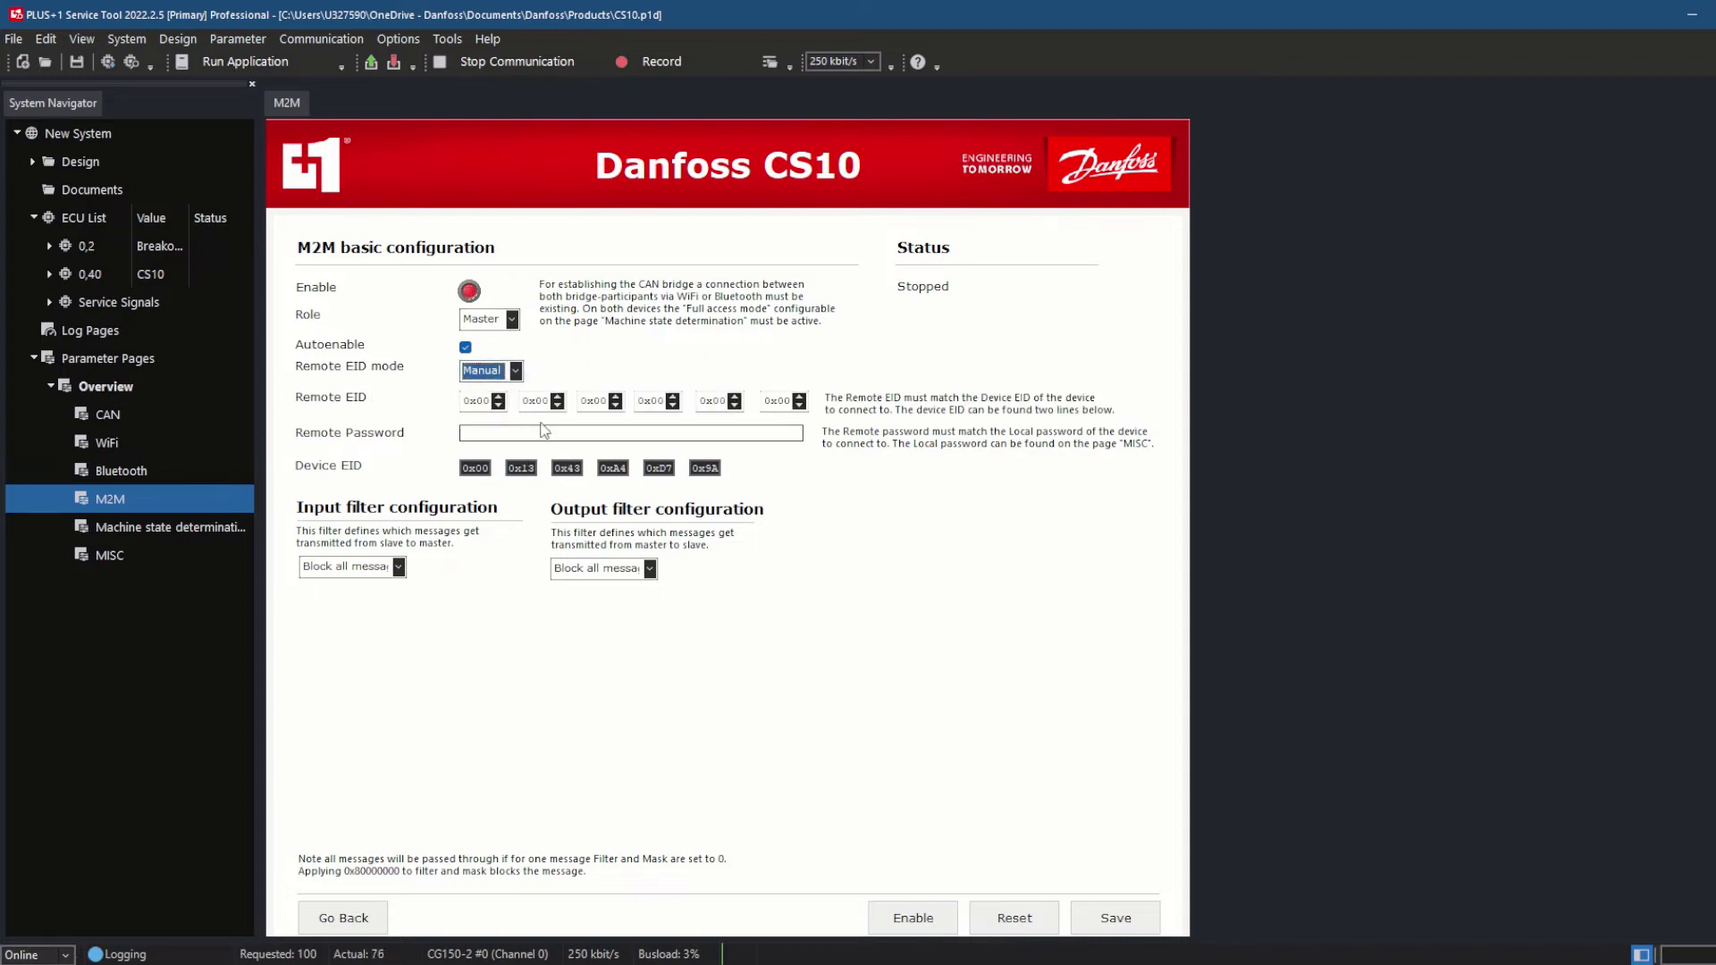
# Enter Remote EID bytes two to four as 13, 43 and a4
pyautogui.click(541, 401)
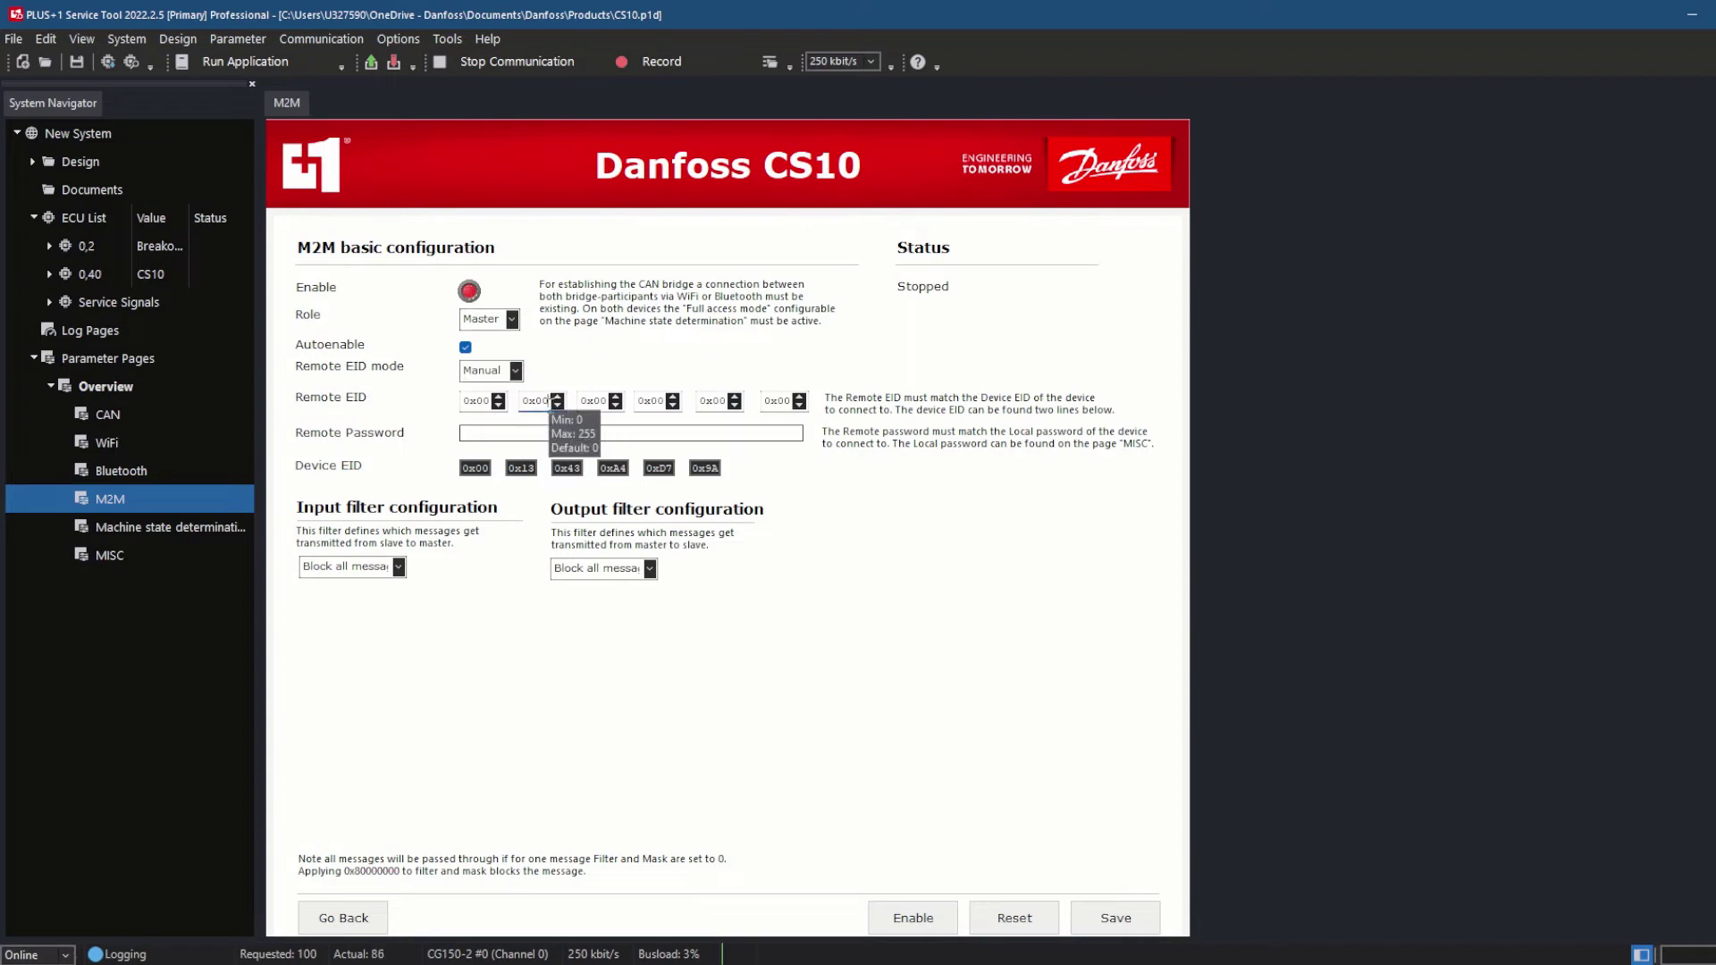
pyautogui.press('BackSpace')
pyautogui.press('BackSpace')
pyautogui.write('13')
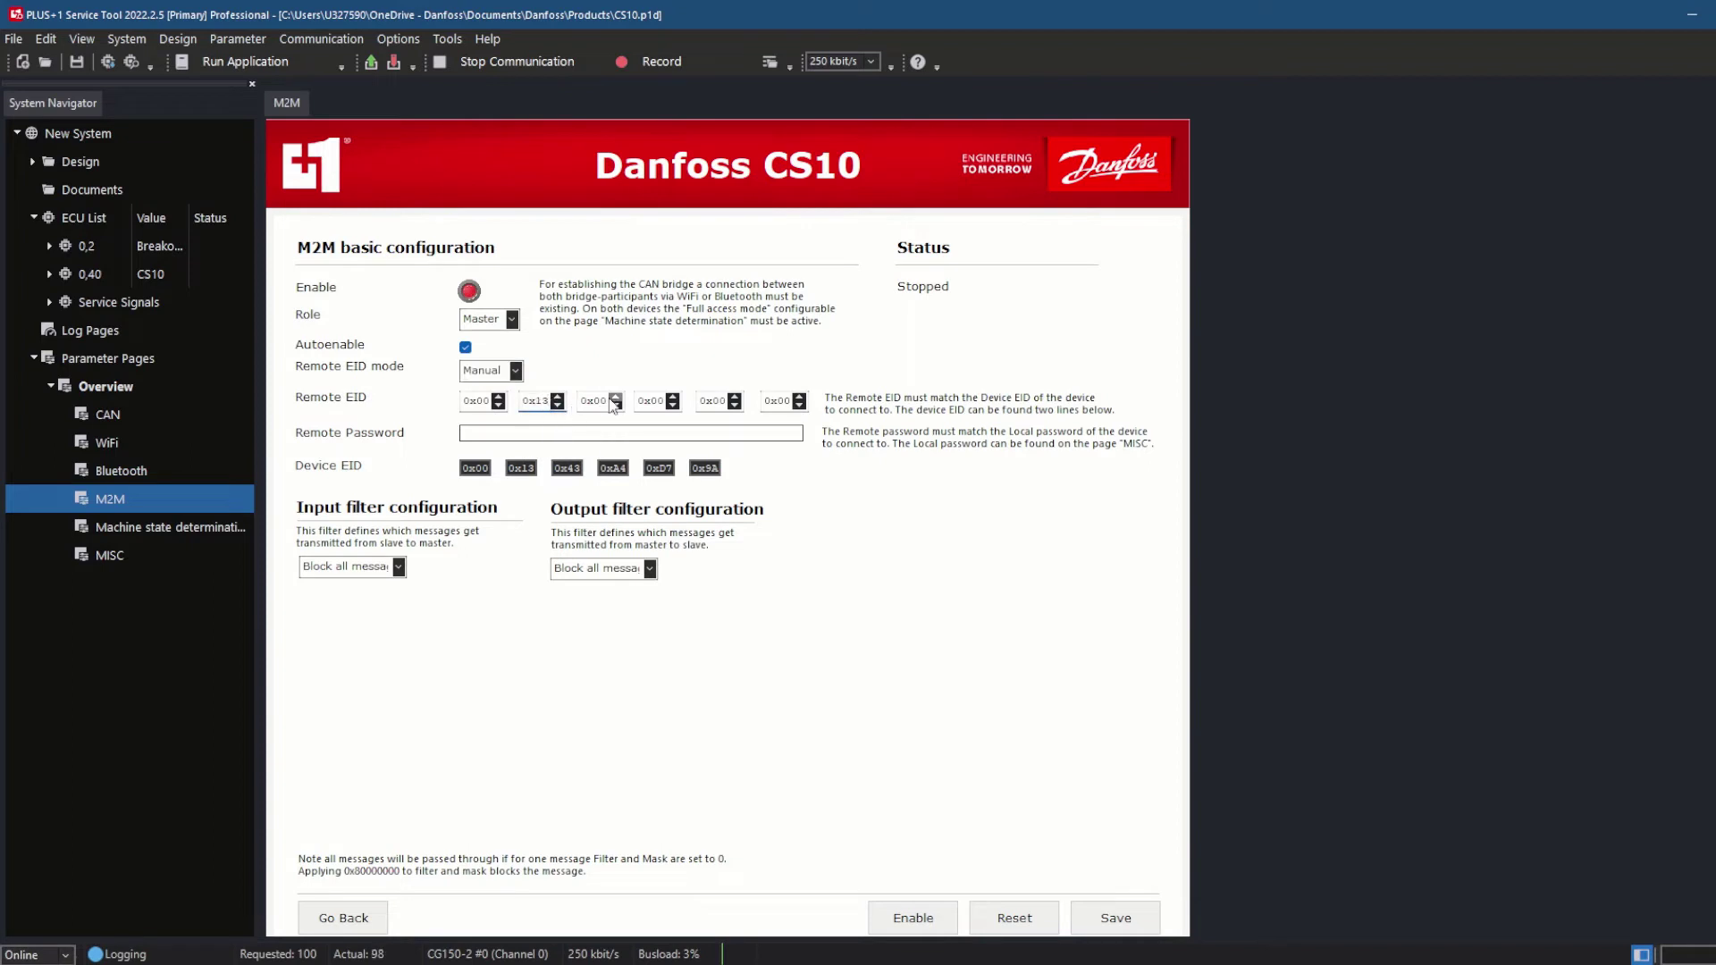
pyautogui.click(608, 401)
pyautogui.press('BackSpace')
pyautogui.press('BackSpace')
pyautogui.write('43')
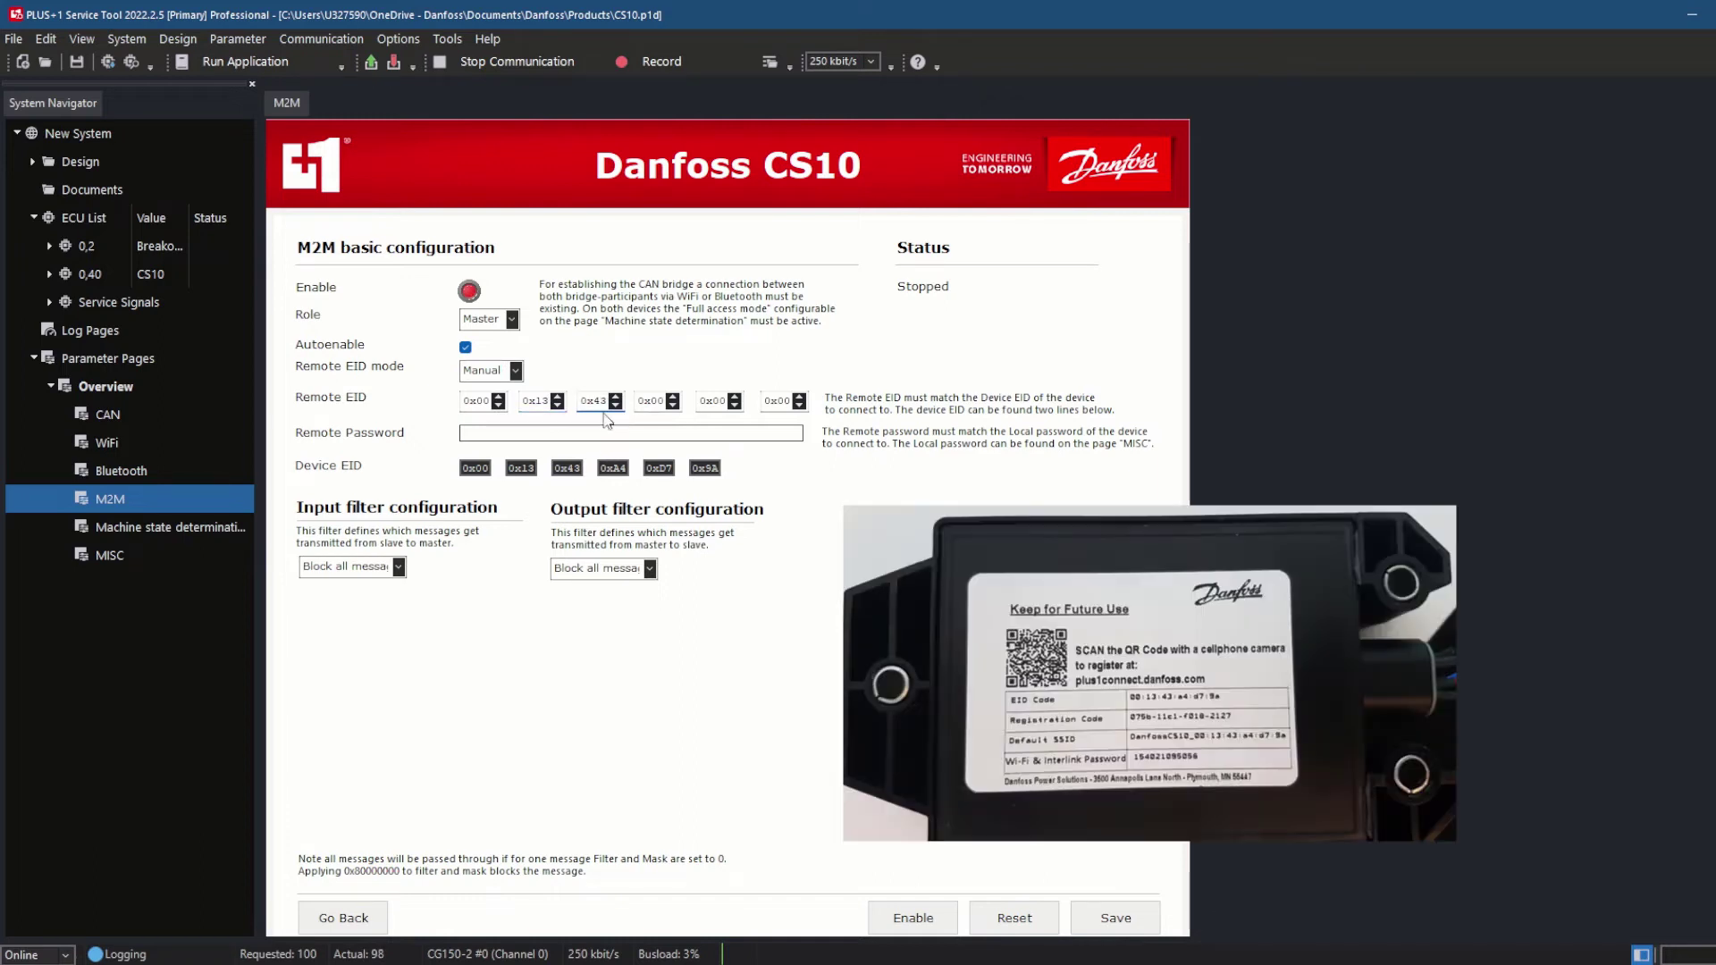
pyautogui.click(662, 403)
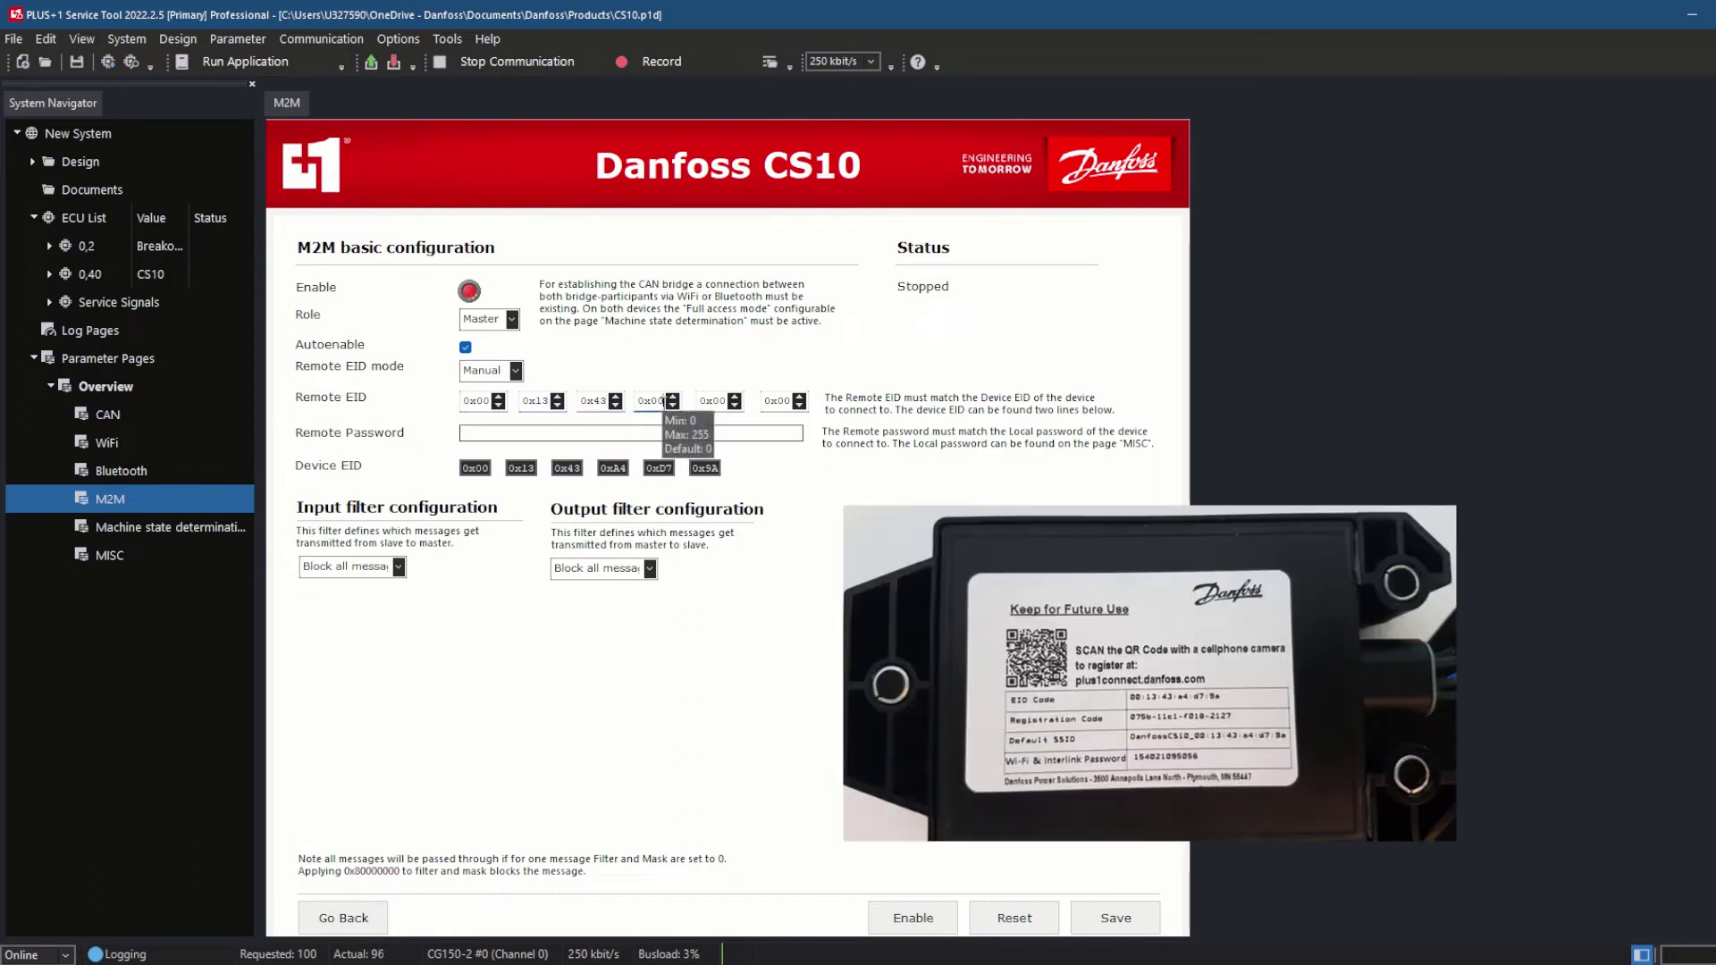
pyautogui.press('BackSpace')
pyautogui.press('BackSpace')
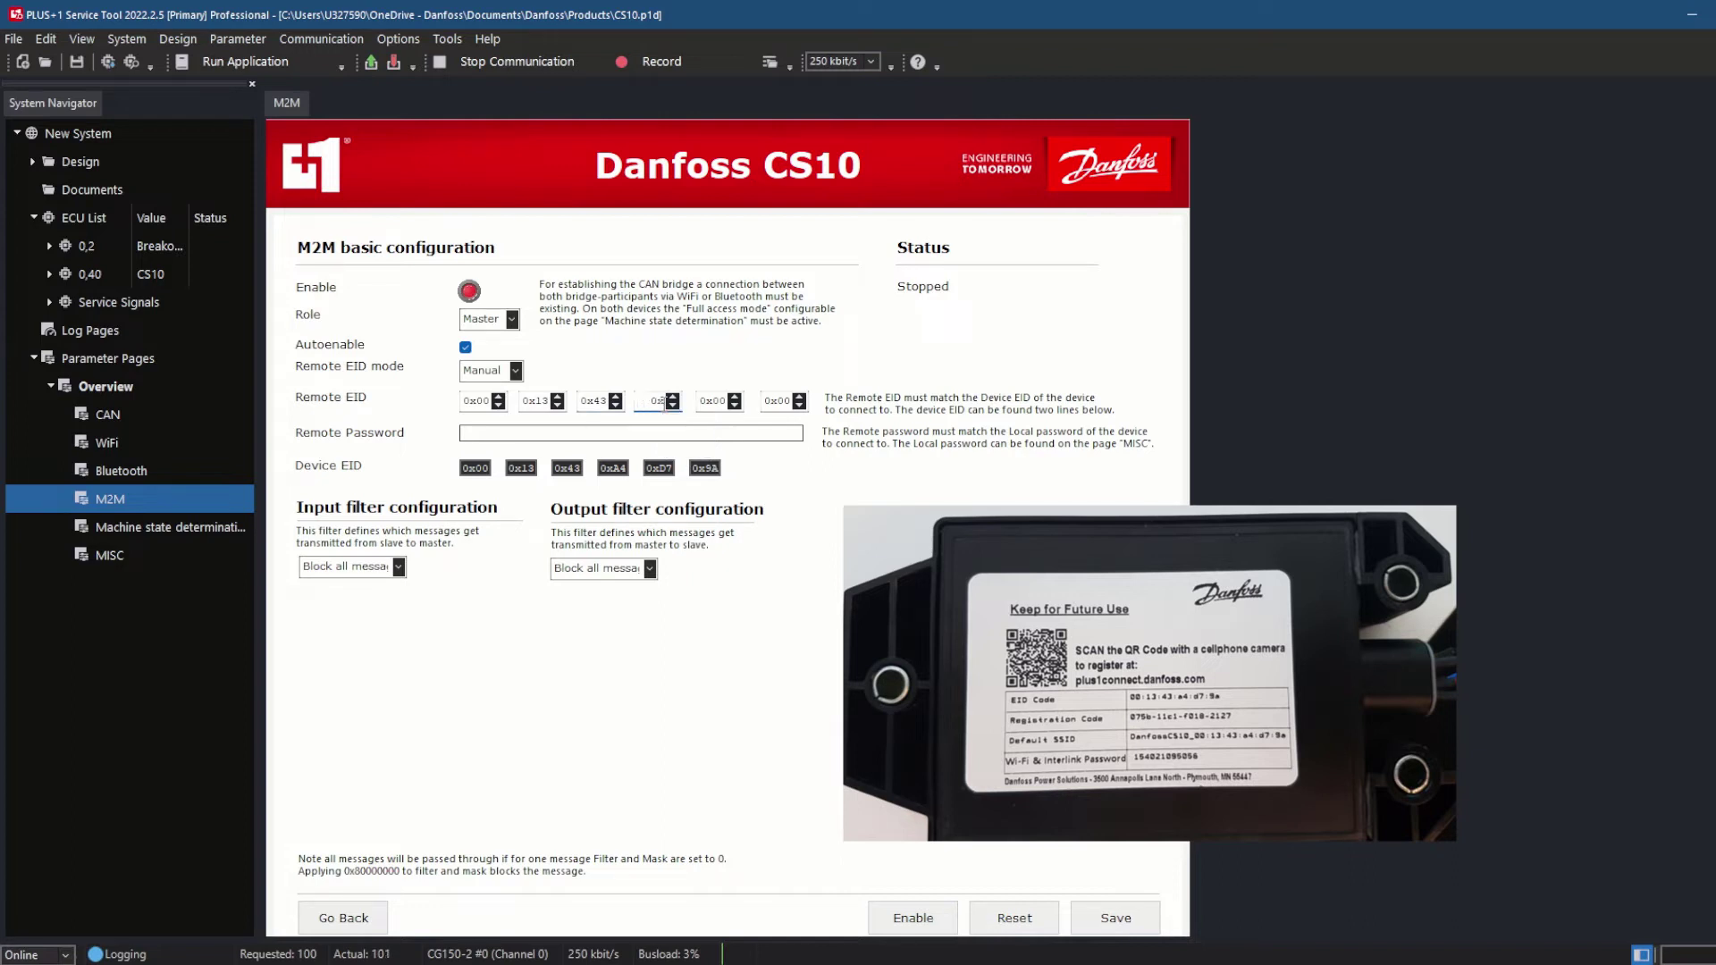
pyautogui.write('a4')
# Set Remote EID bytes five and six to d7 and 29, then type the remote password
pyautogui.click(726, 402)
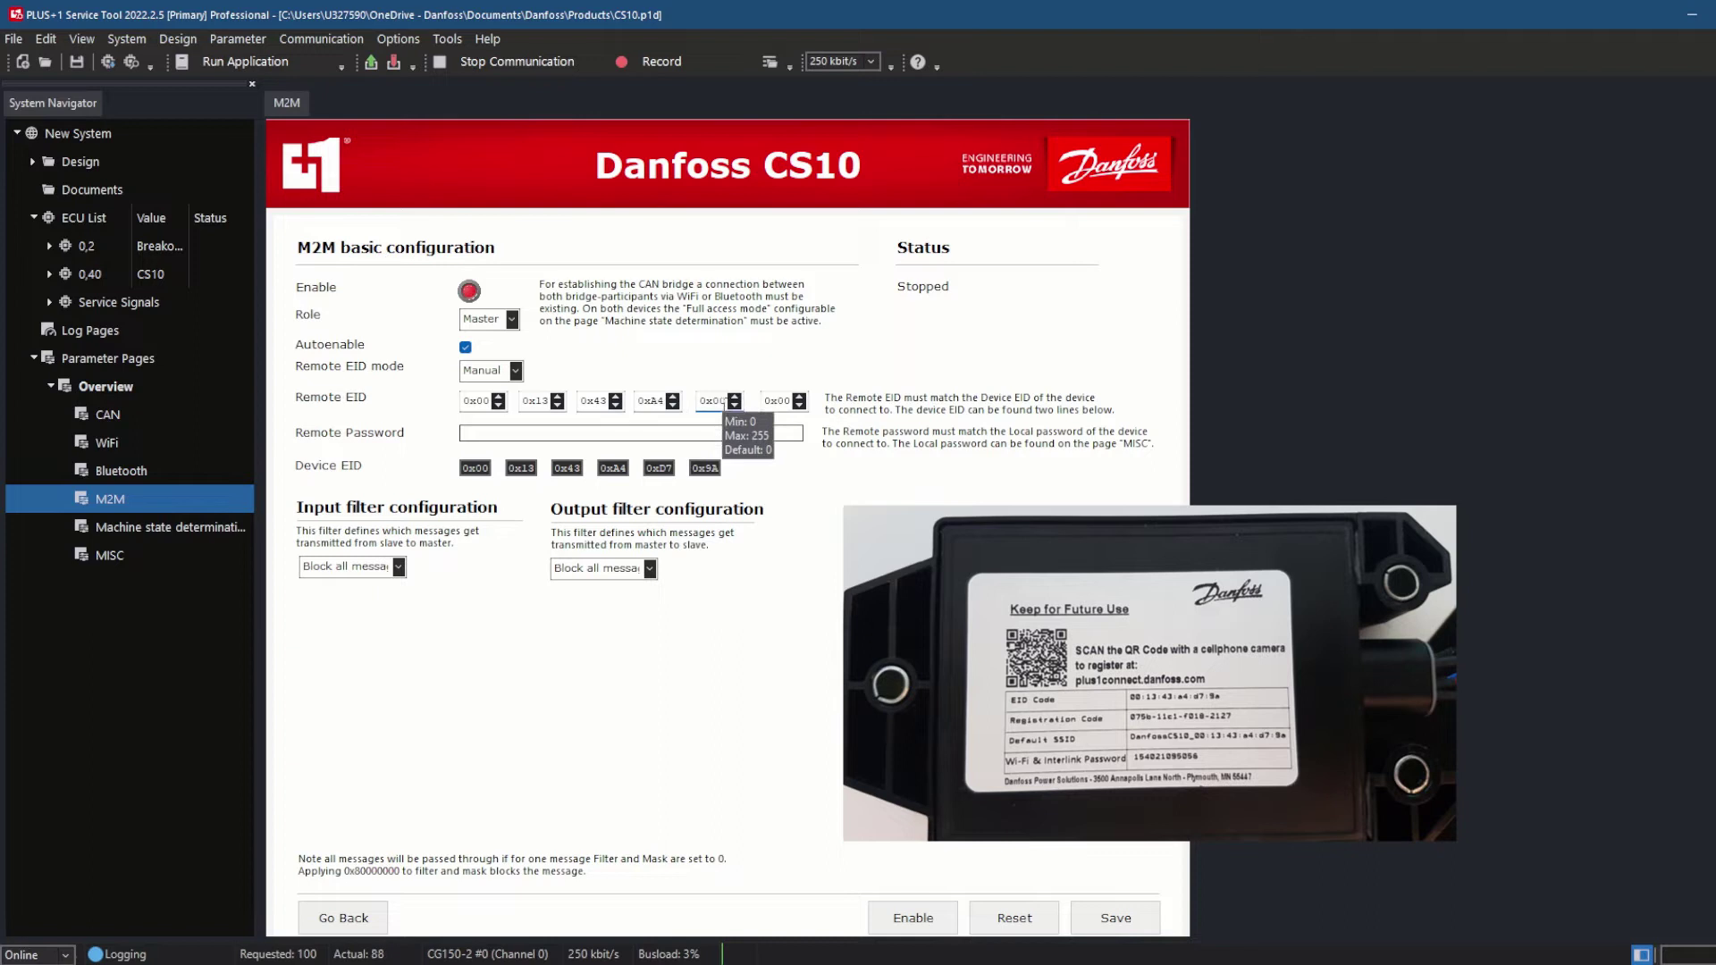
pyautogui.press('BackSpace')
pyautogui.press('BackSpace')
pyautogui.write('d7')
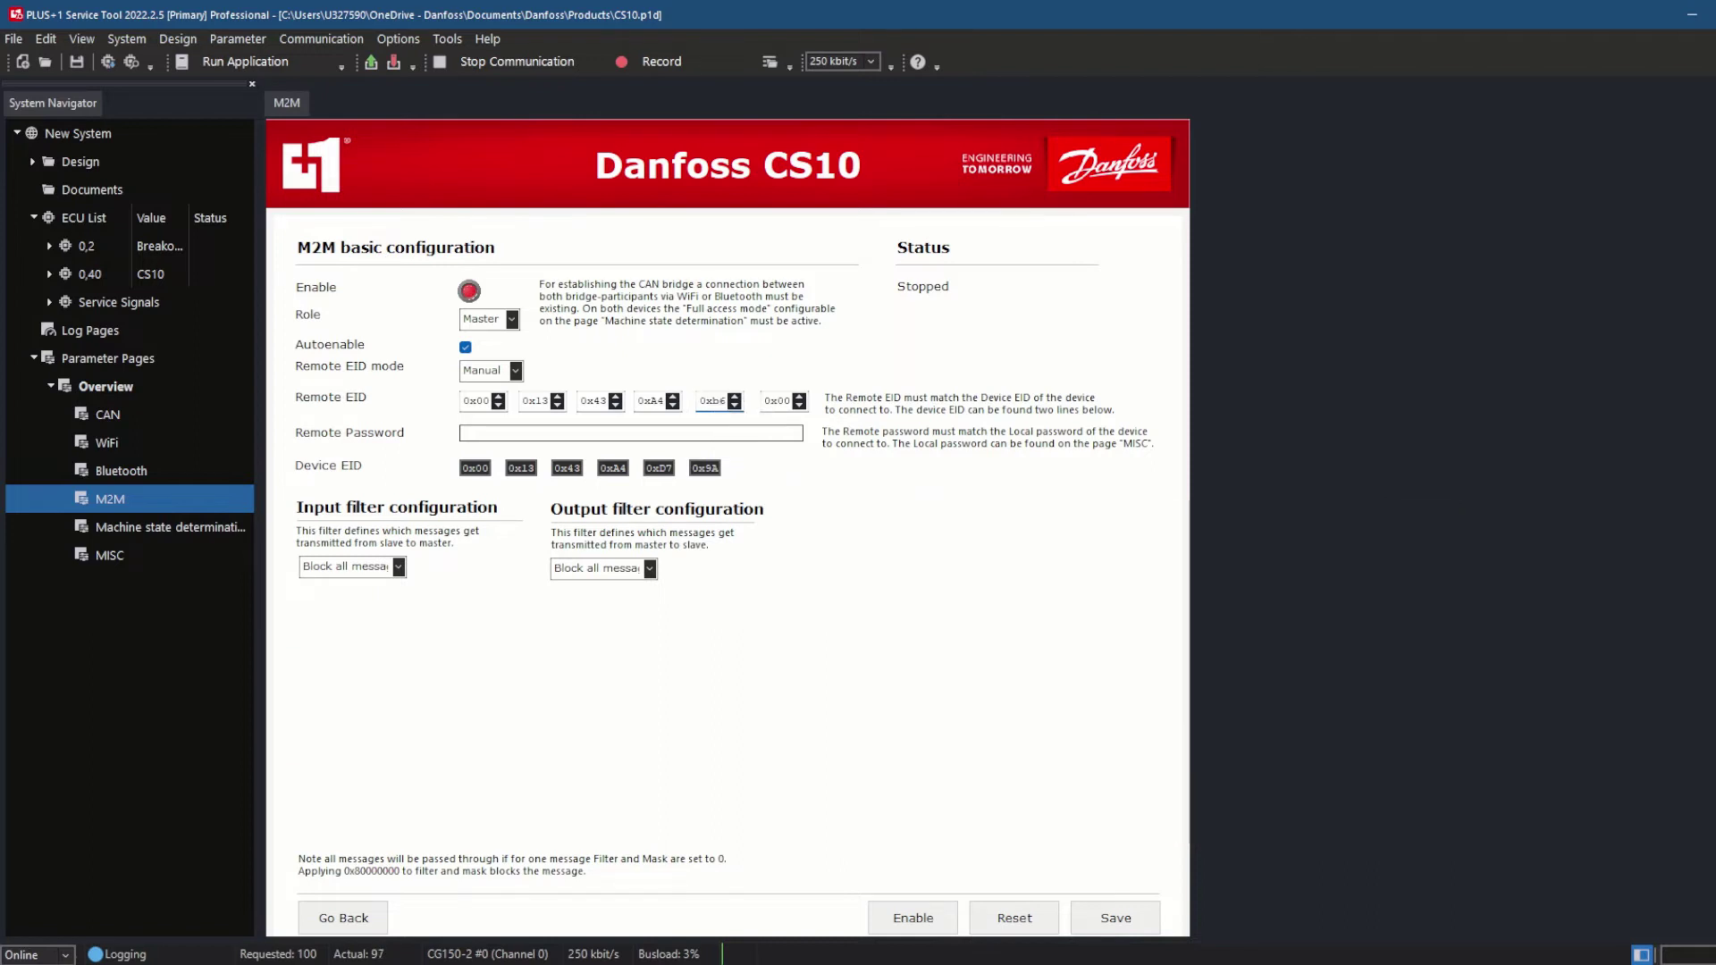
pyautogui.click(766, 403)
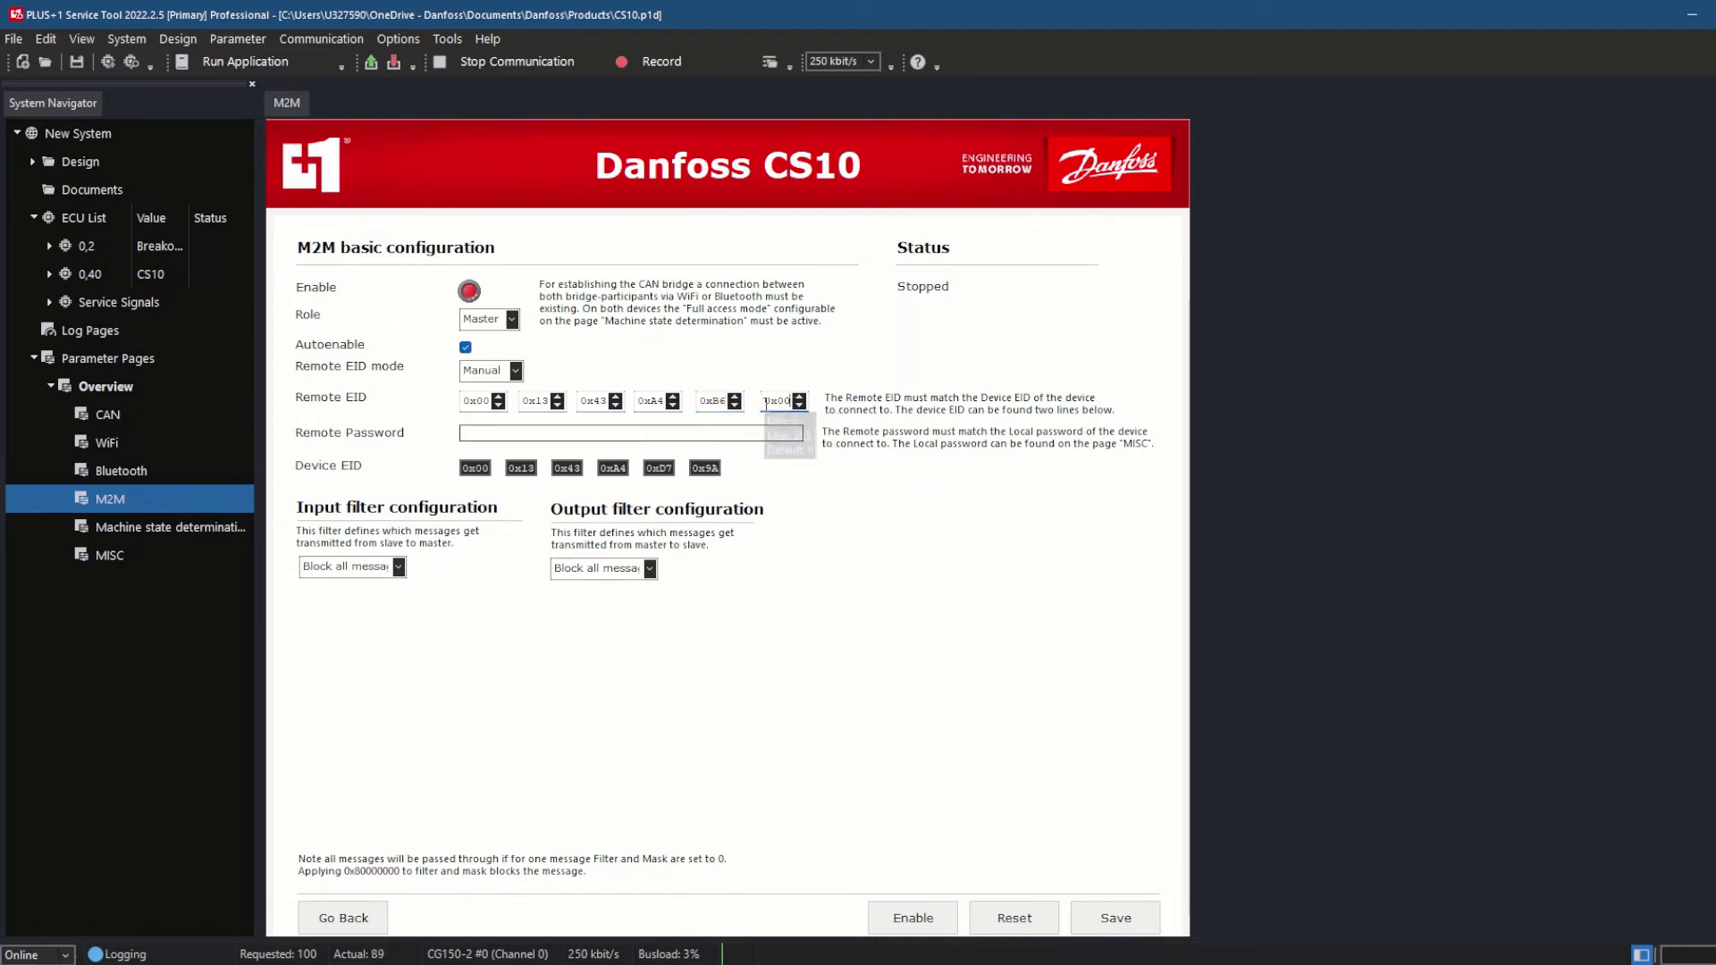
pyautogui.press('BackSpace')
pyautogui.press('BackSpace')
pyautogui.write('29')
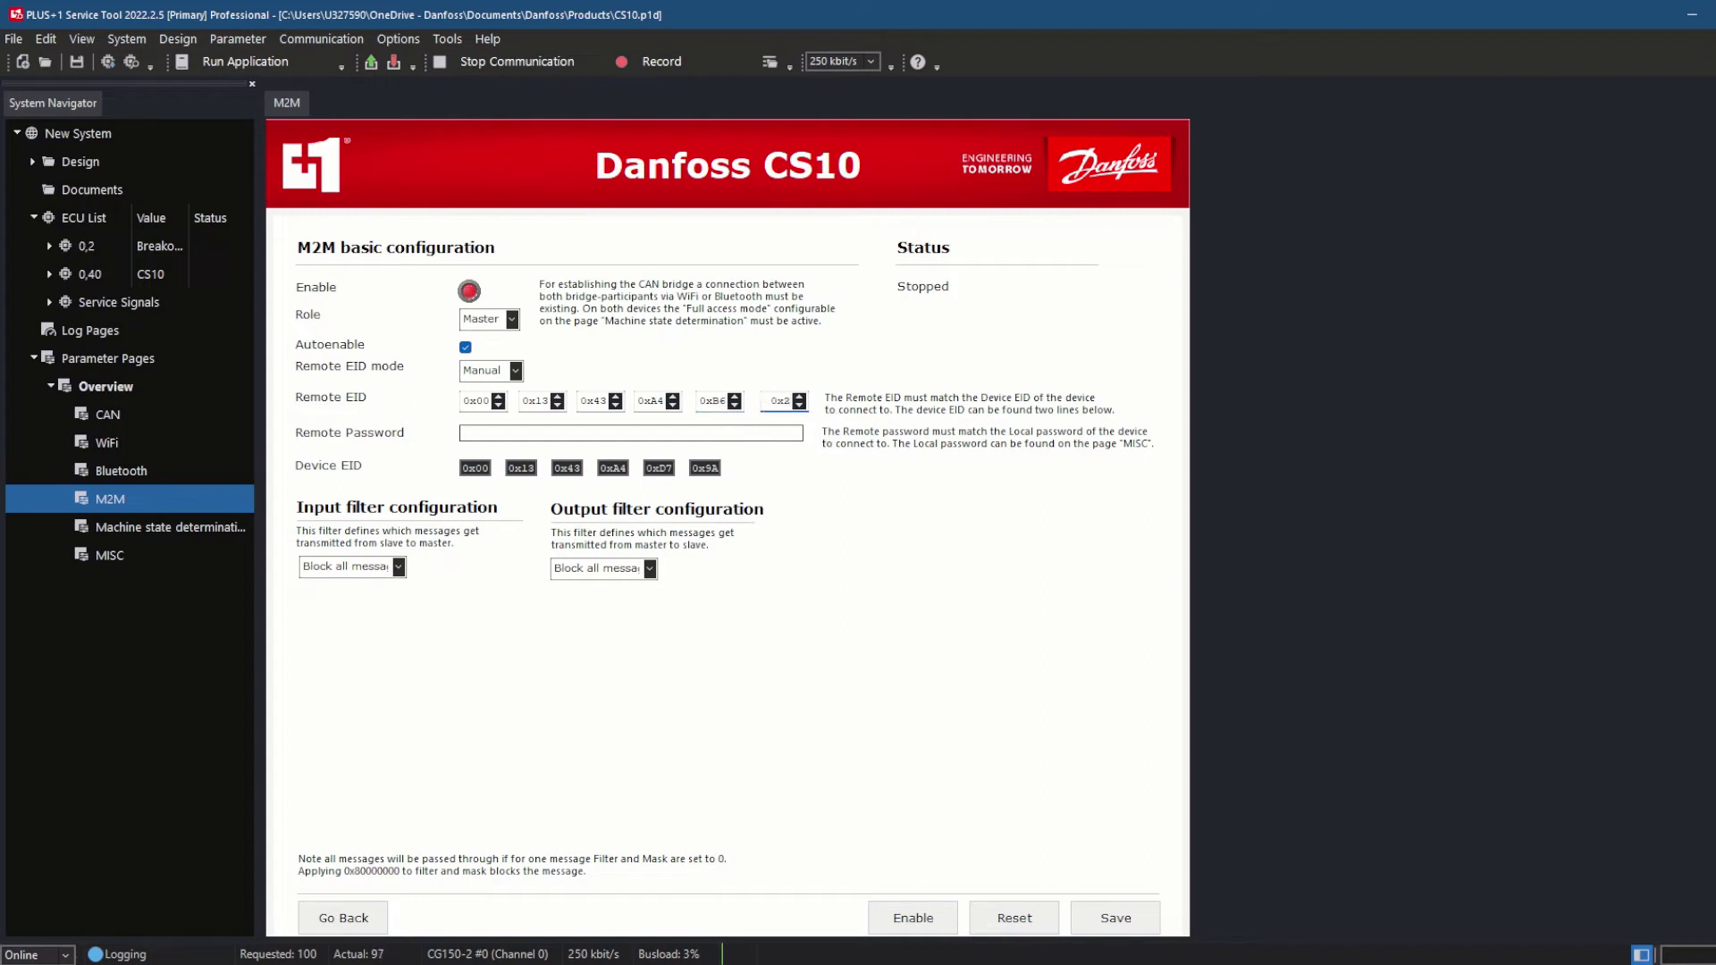
pyautogui.click(619, 433)
pyautogui.write('CS10_M2M')
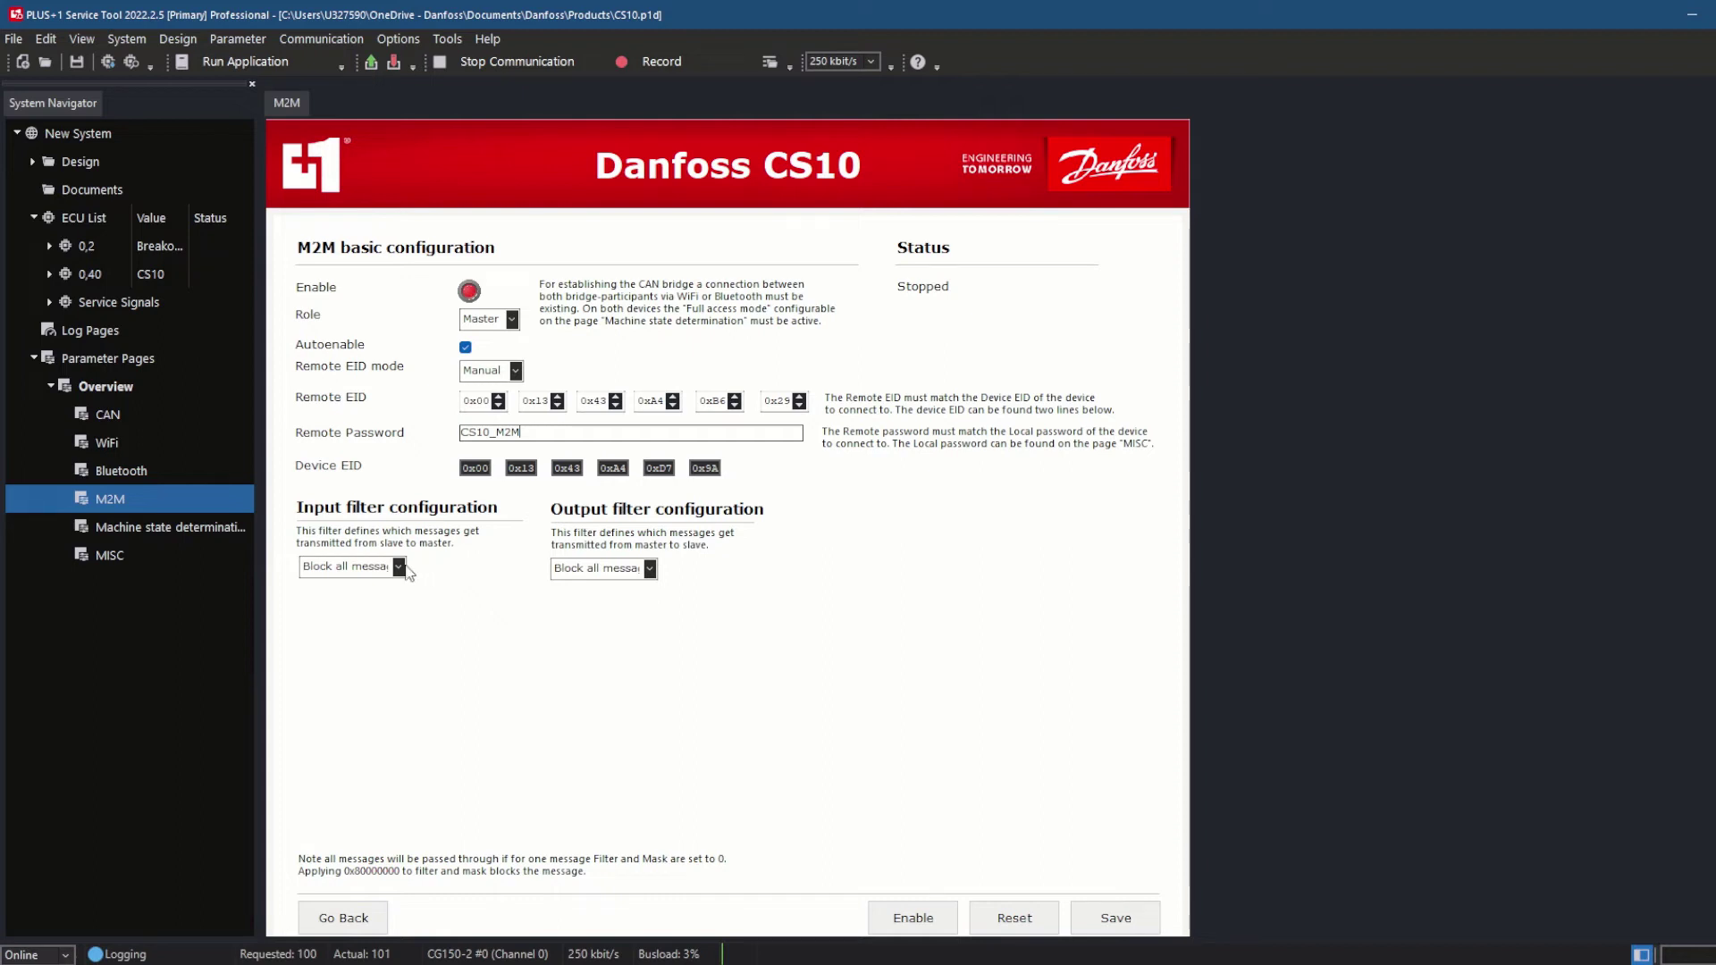
# Bring up the Input filter configuration choices on the M2M page
pyautogui.click(398, 566)
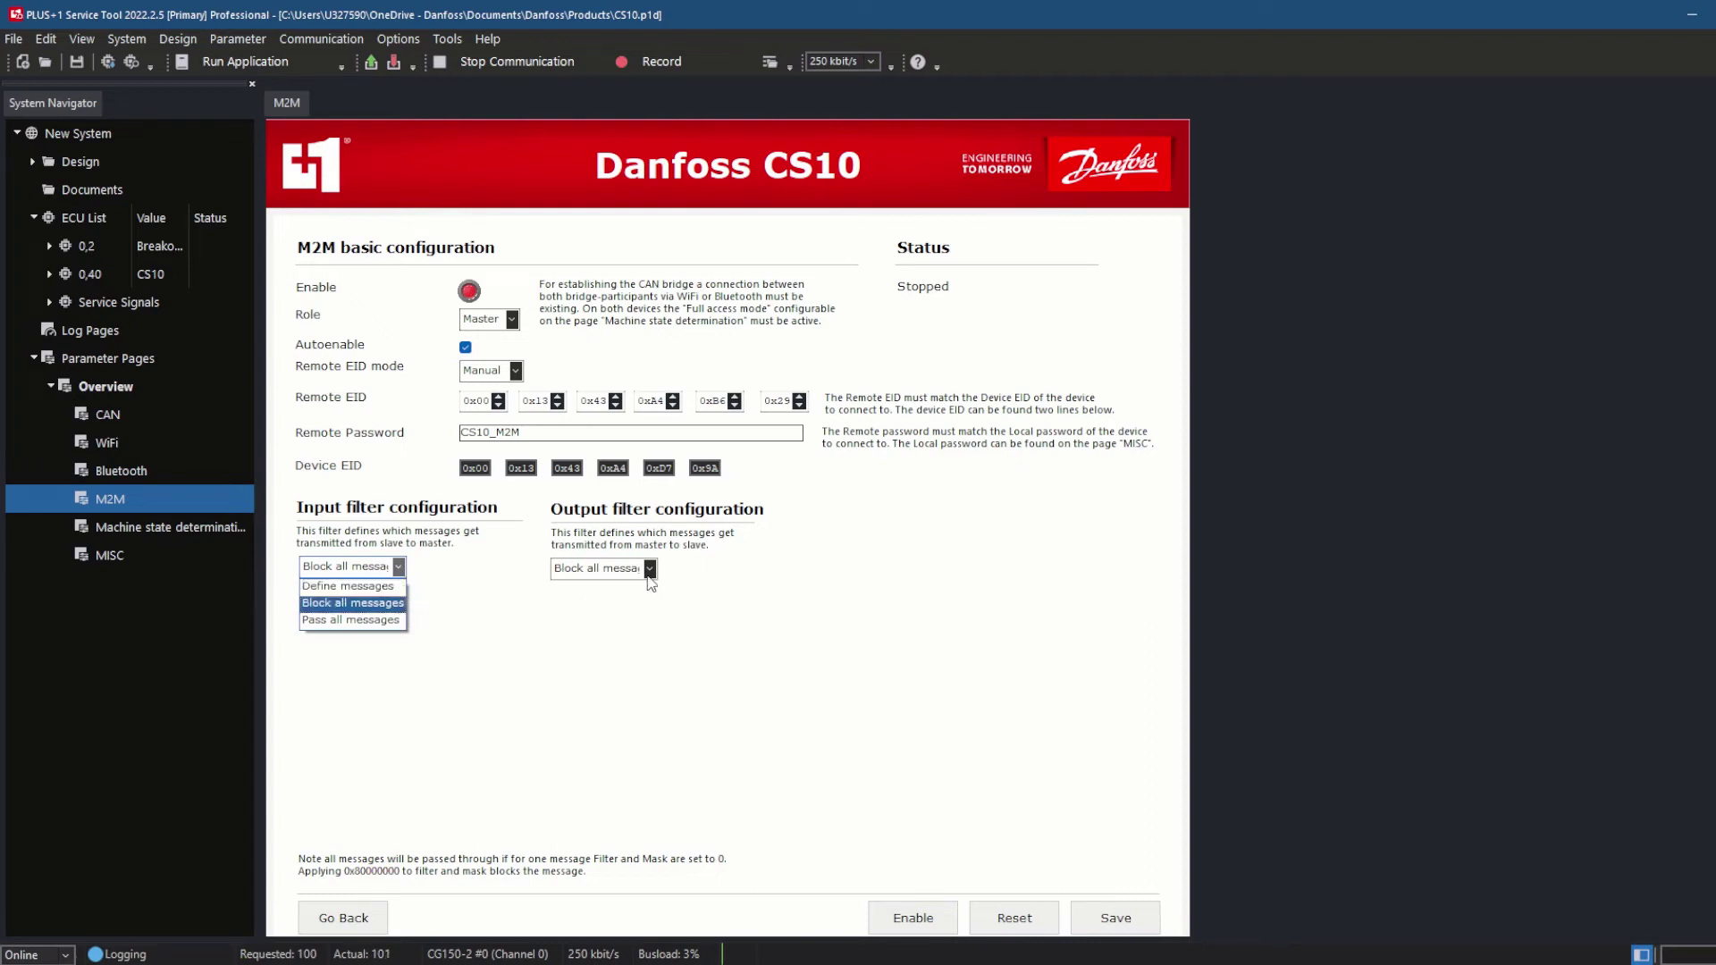
# Set both the output and input M2M filters to Pass all messages
pyautogui.click(402, 610)
pyautogui.click(650, 569)
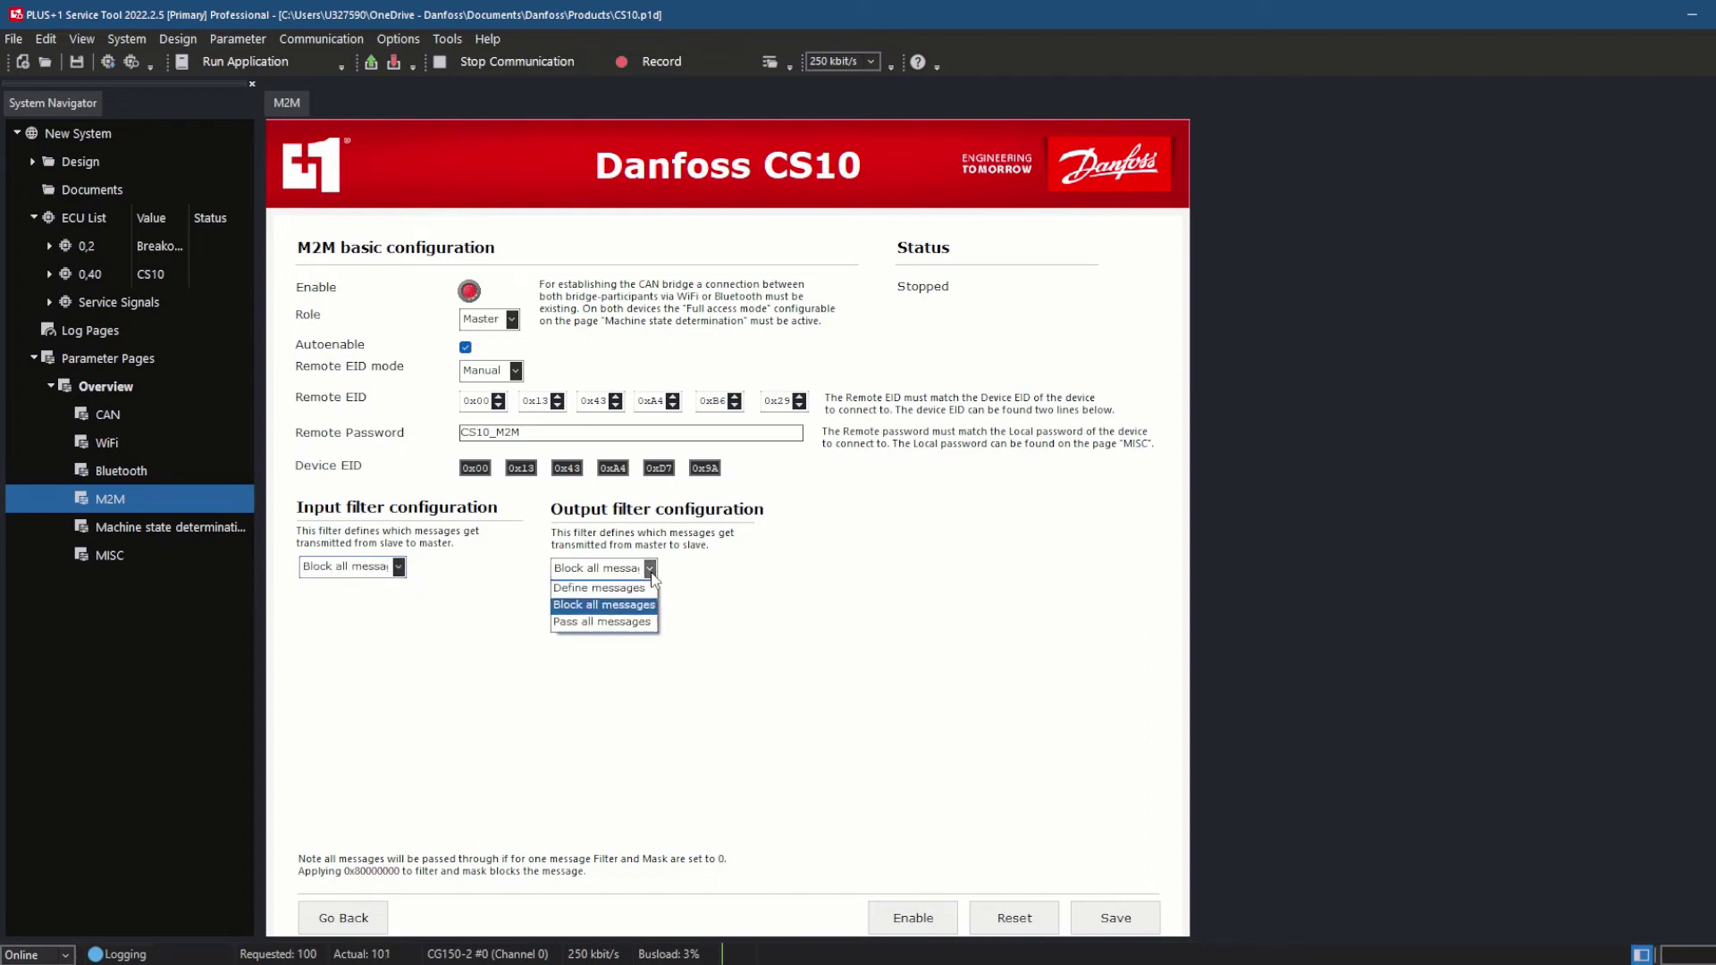
pyautogui.click(601, 622)
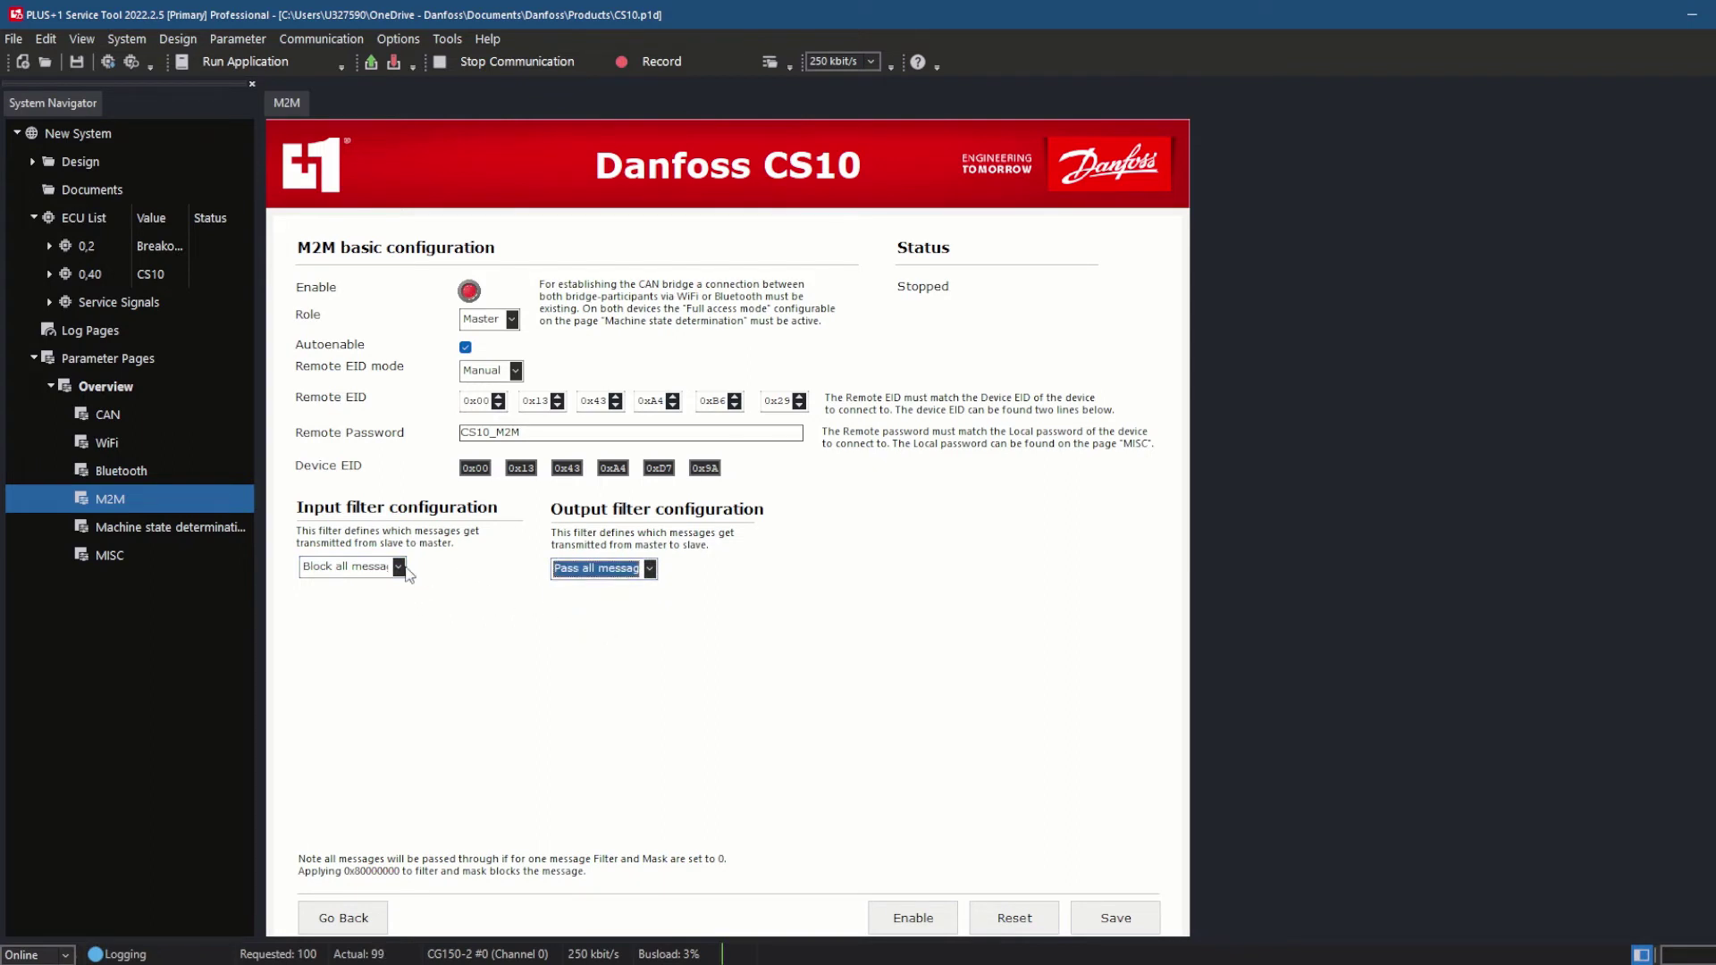
pyautogui.click(399, 566)
pyautogui.click(374, 620)
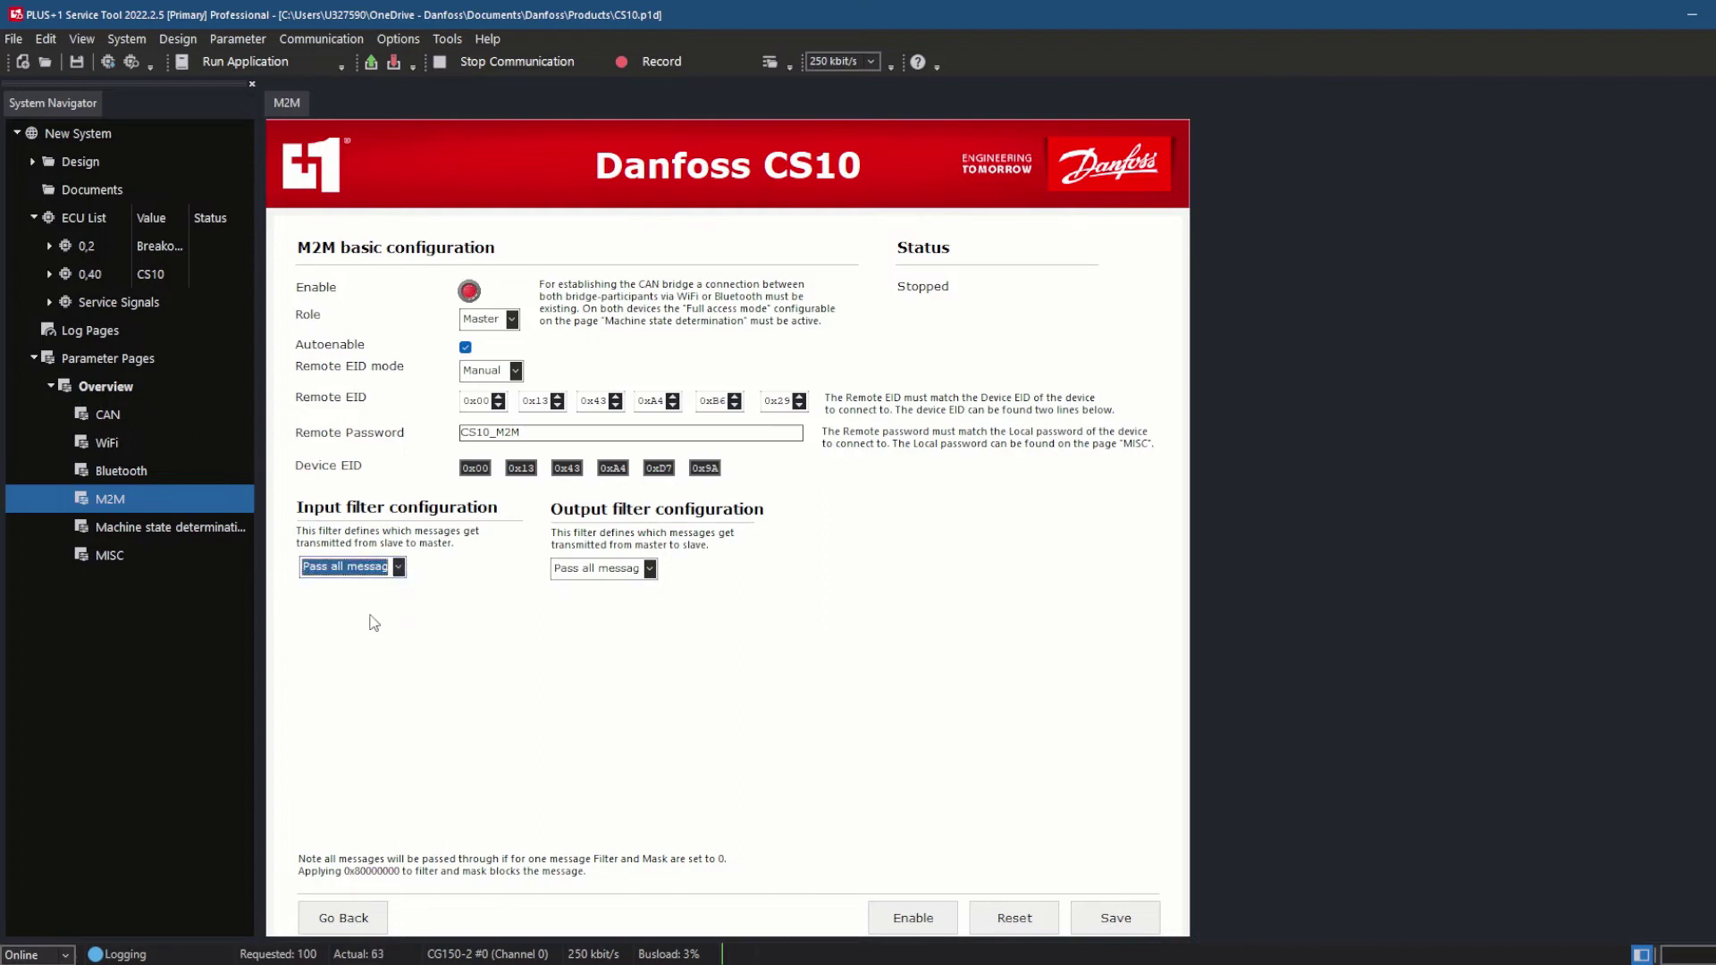
pyautogui.click(399, 569)
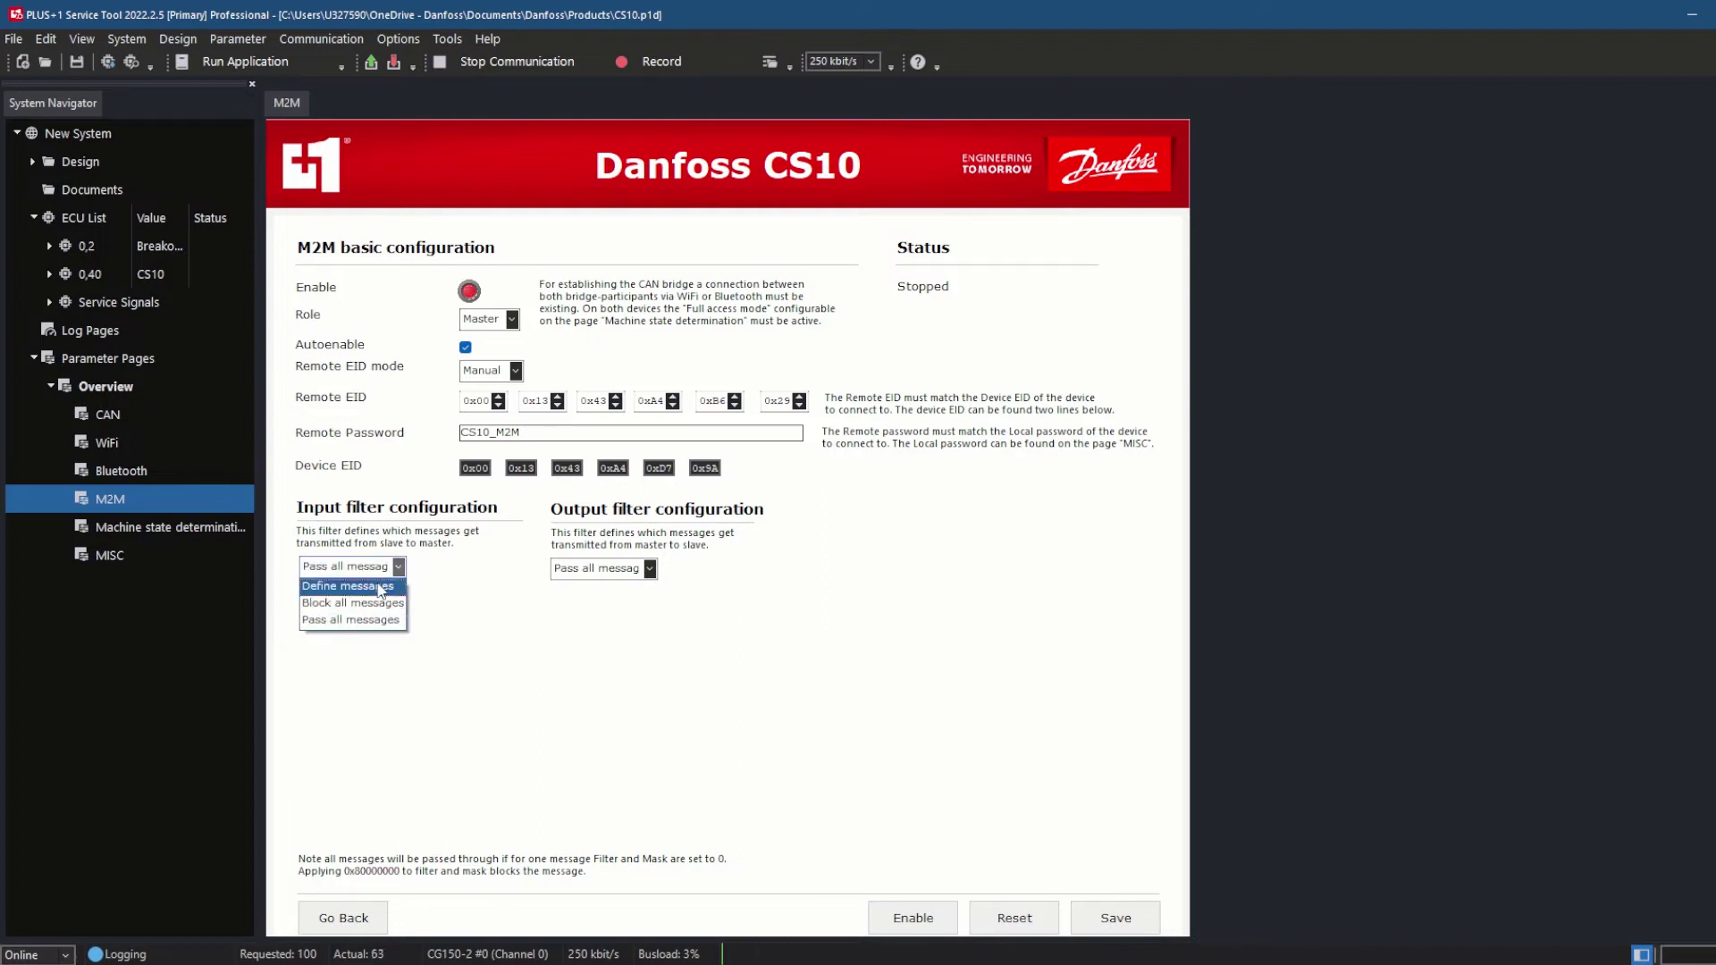
pyautogui.click(375, 586)
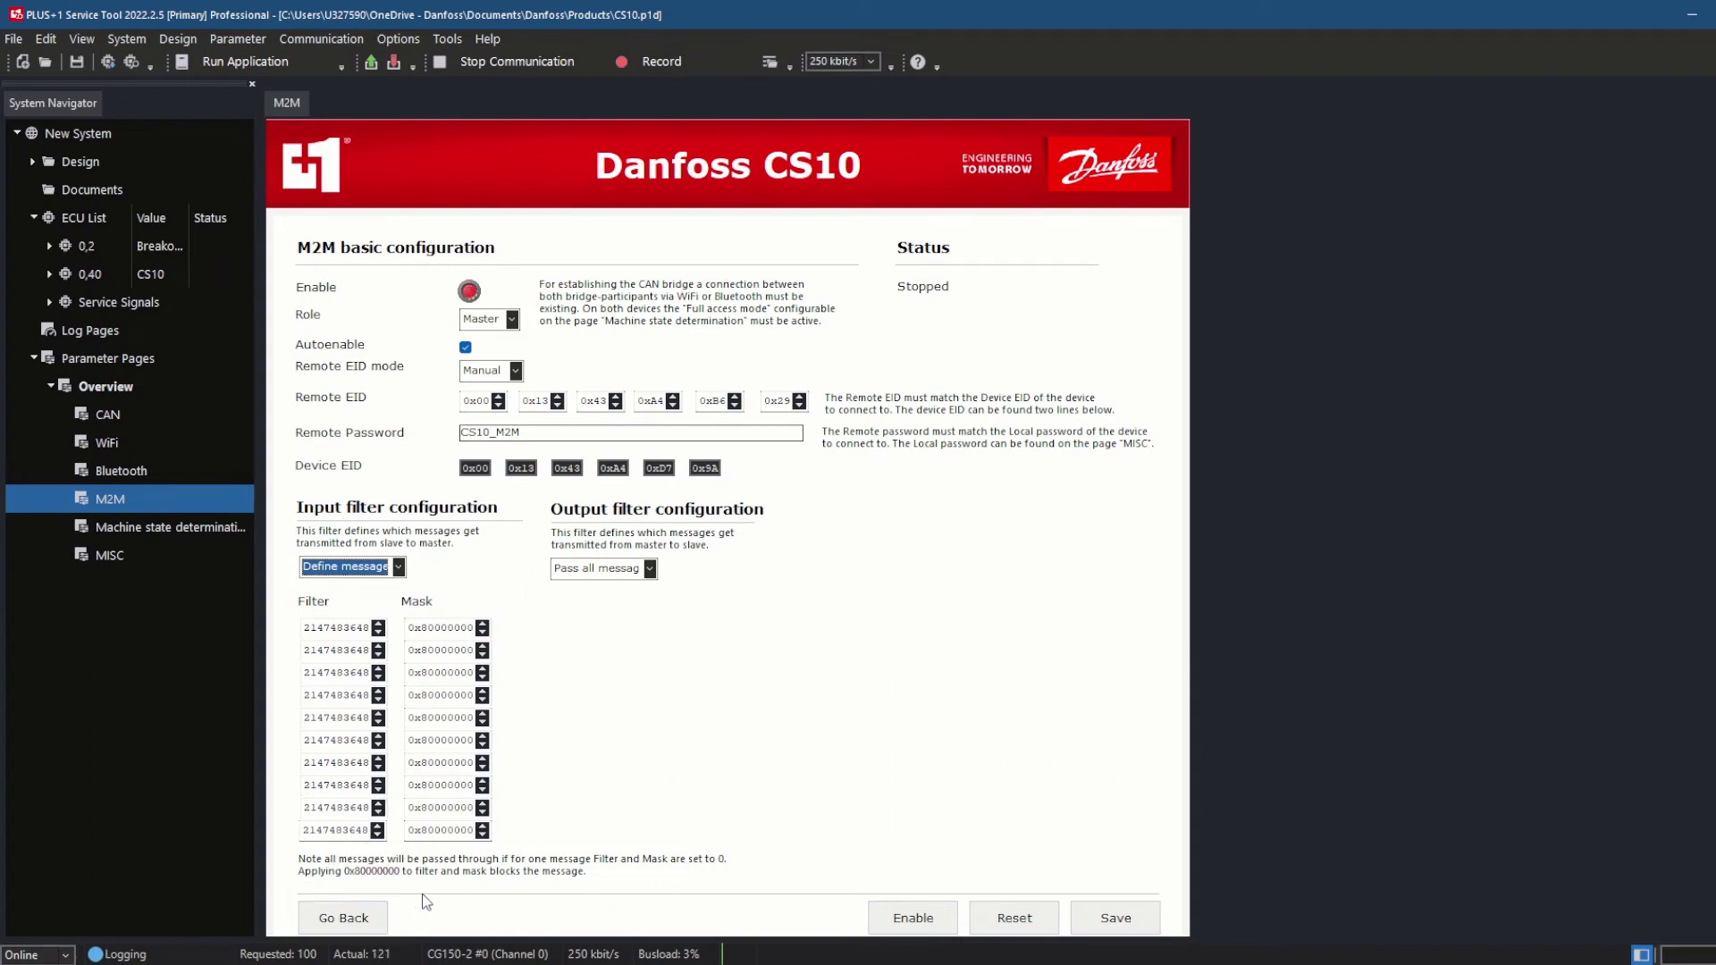
pyautogui.click(400, 568)
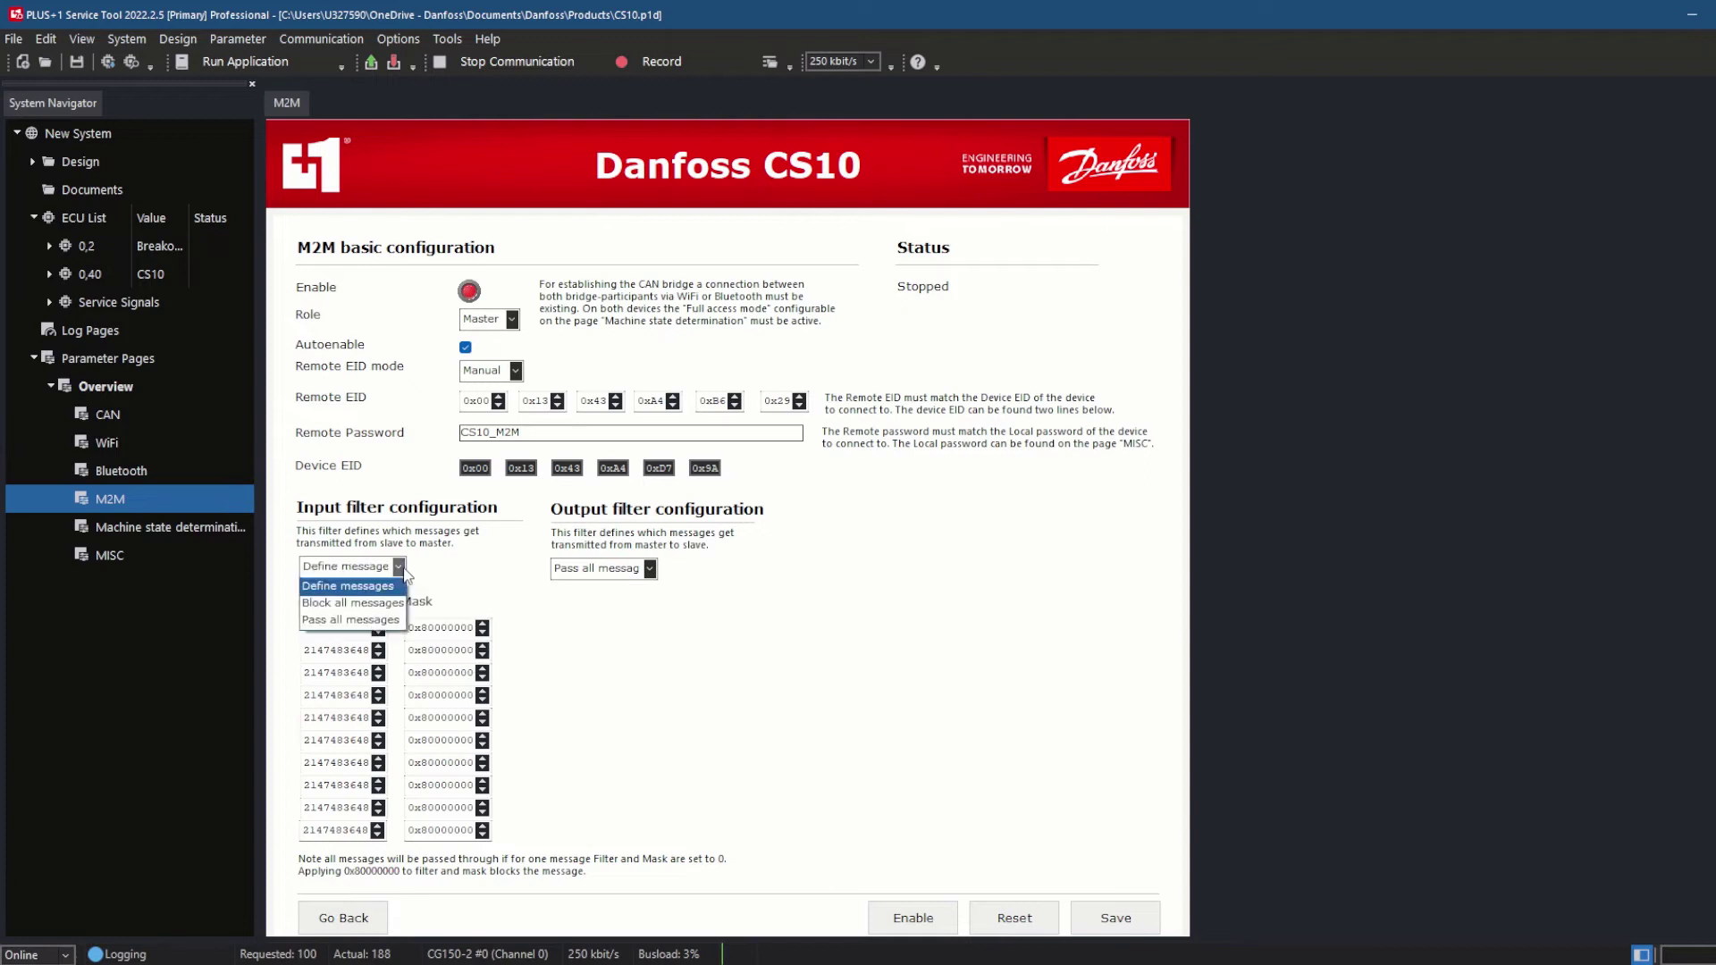
pyautogui.click(341, 620)
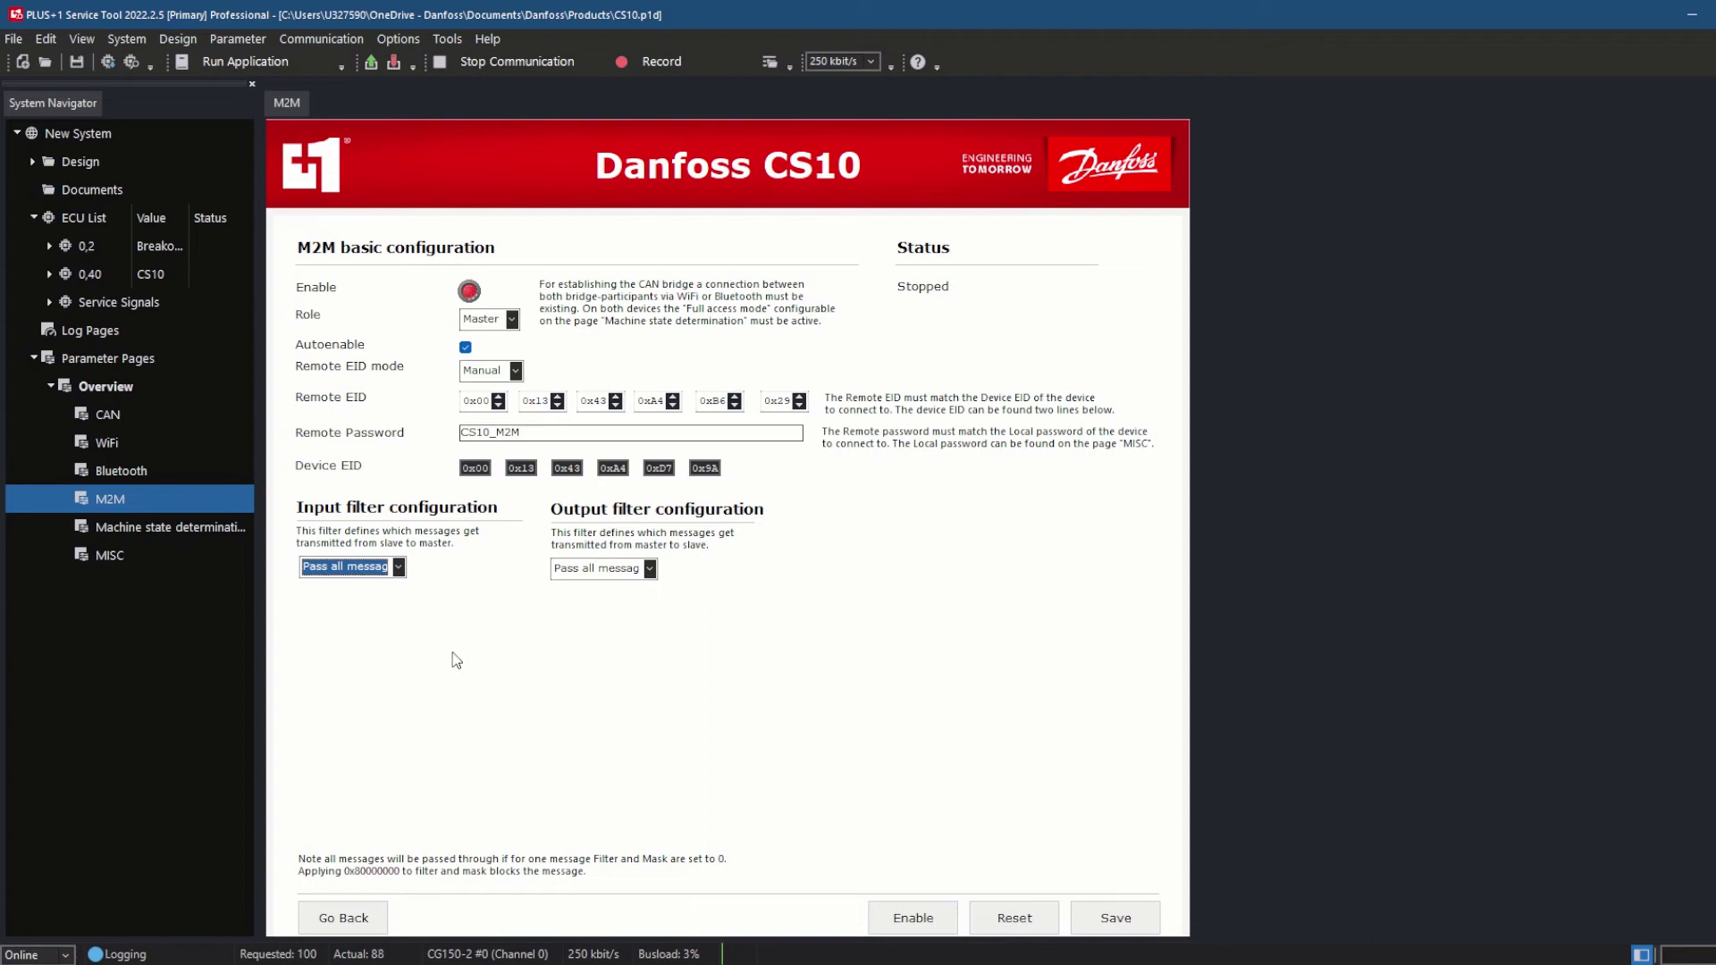
# Save the master CS10's M2M configuration
pyautogui.click(1108, 918)
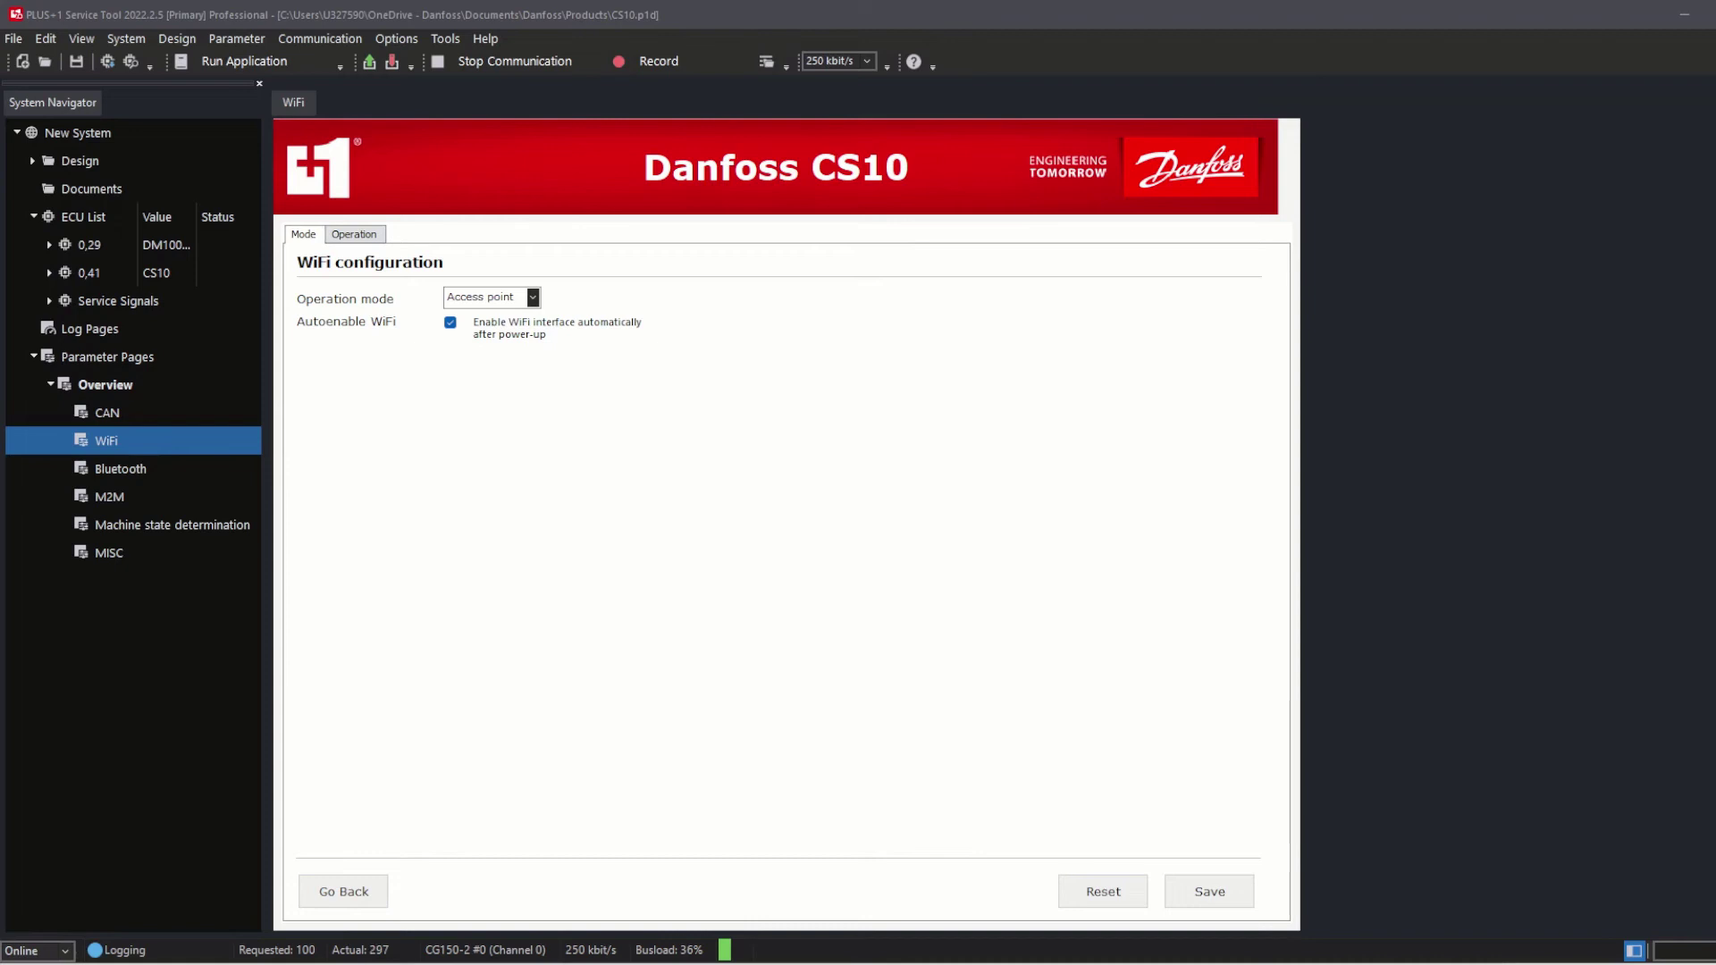
# Save Station mode as the slave's WiFi operation mode, tick Autoconnect and enable WiFi
pyautogui.click(532, 297)
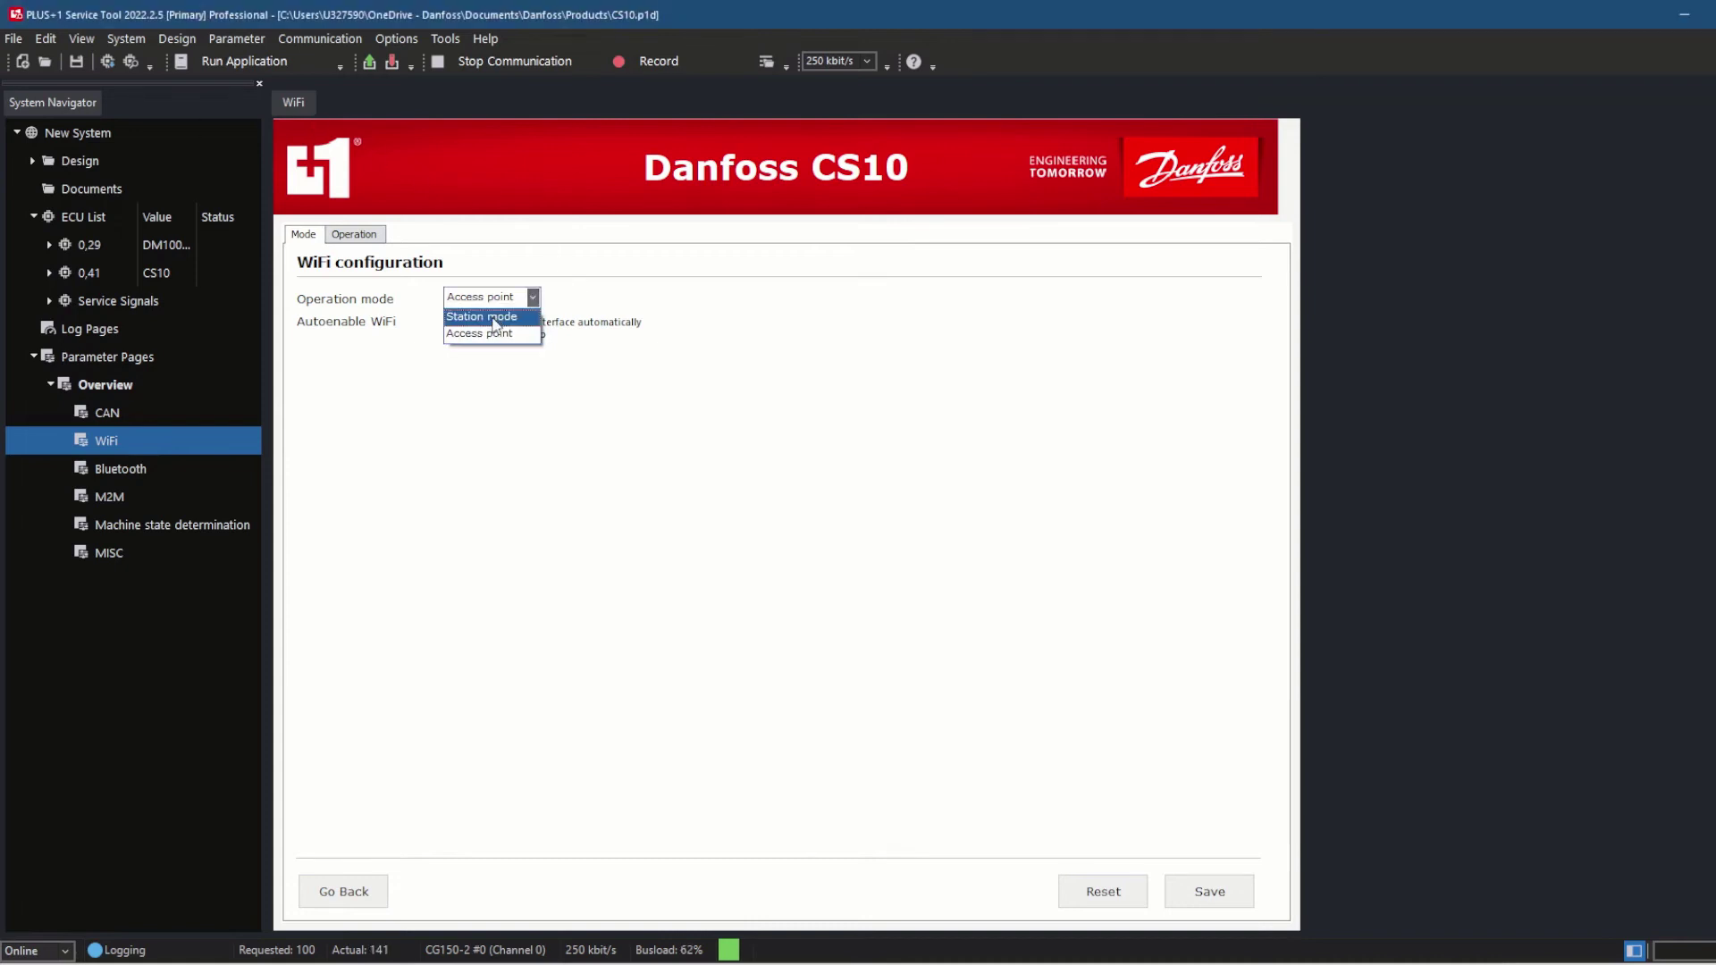
pyautogui.click(530, 319)
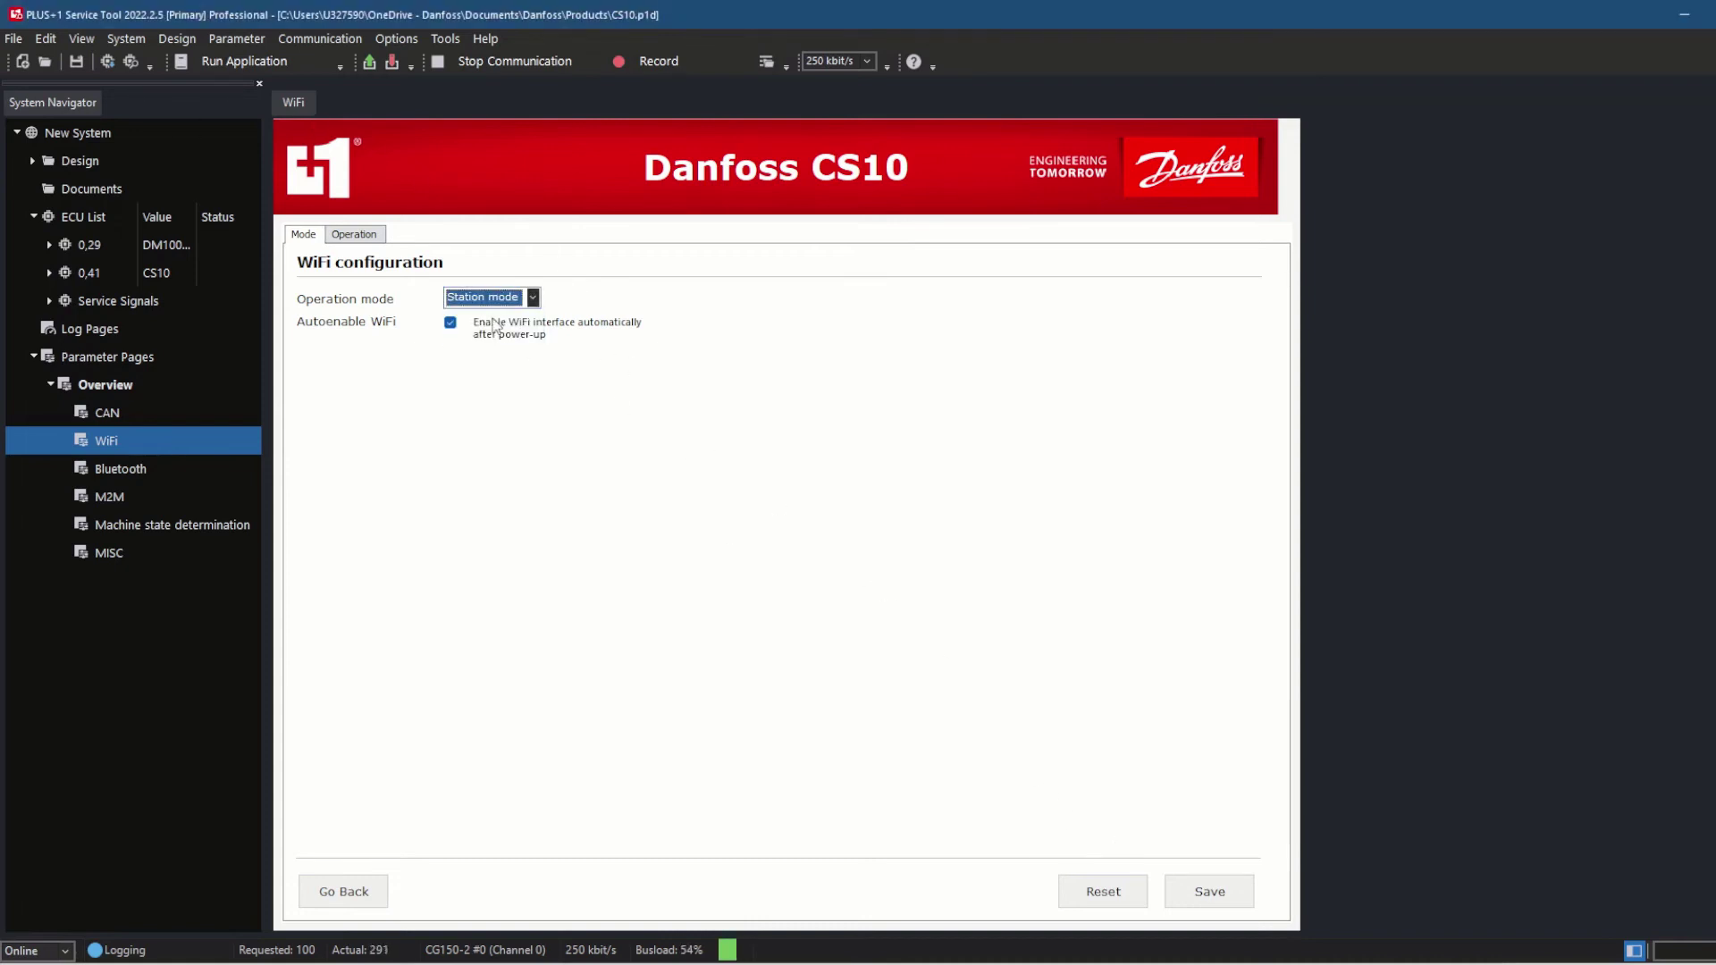
pyautogui.click(1198, 891)
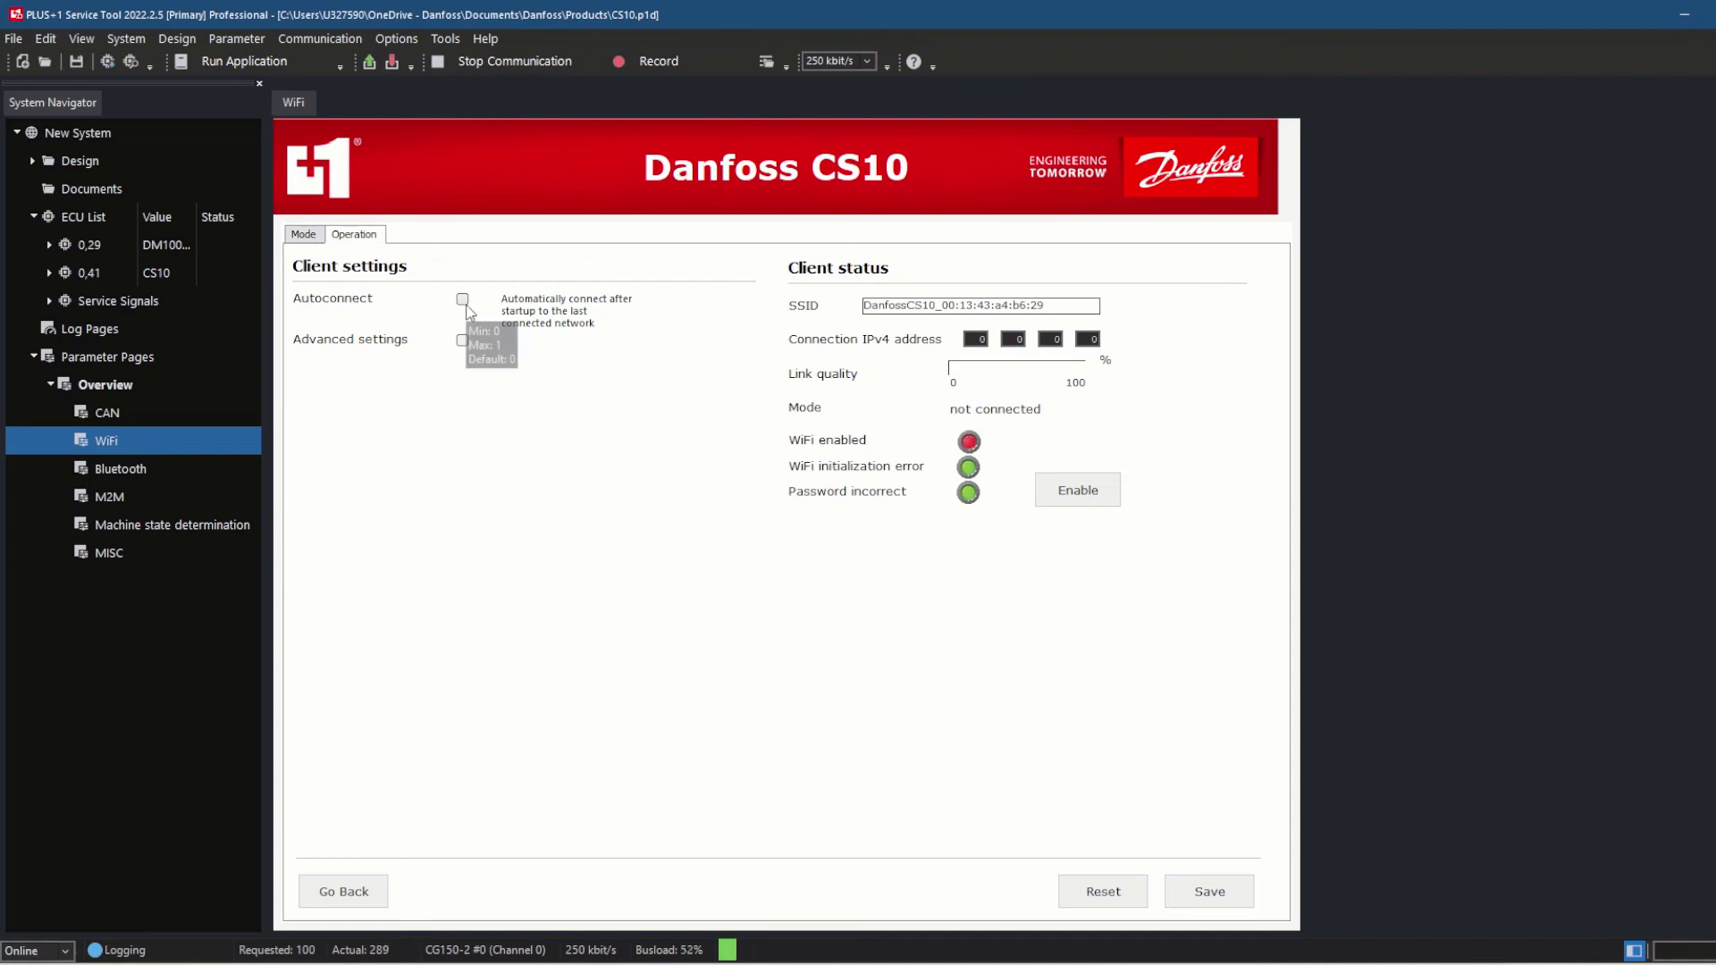
pyautogui.click(463, 300)
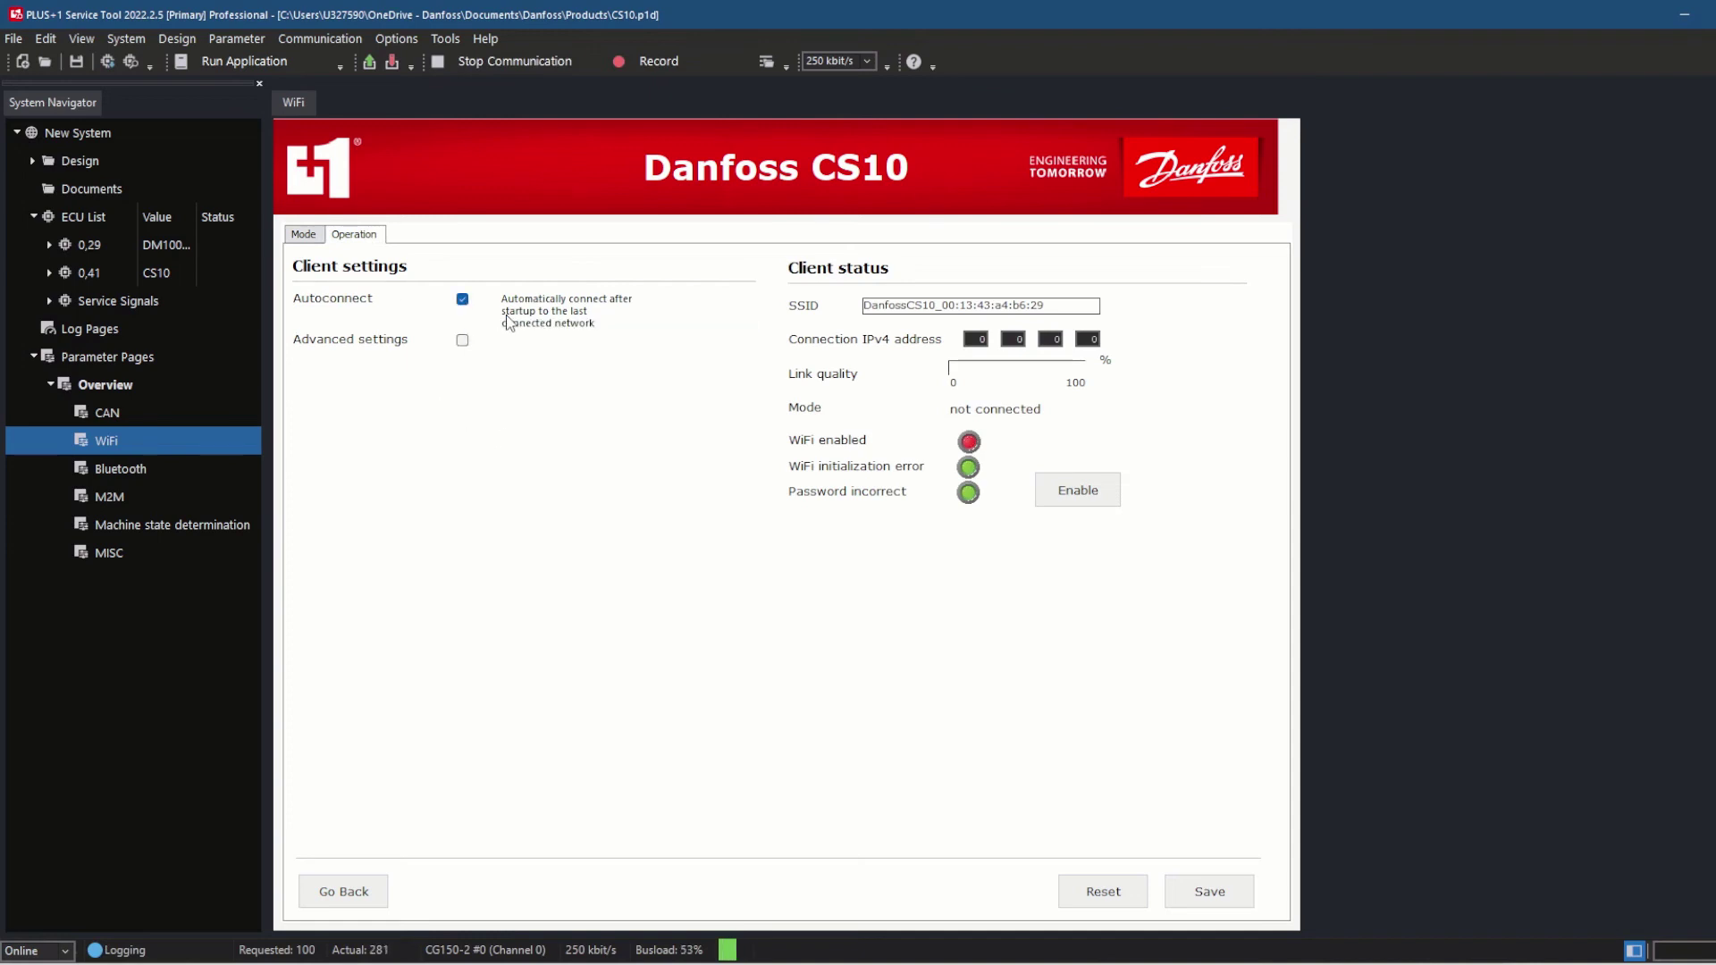
pyautogui.click(1059, 489)
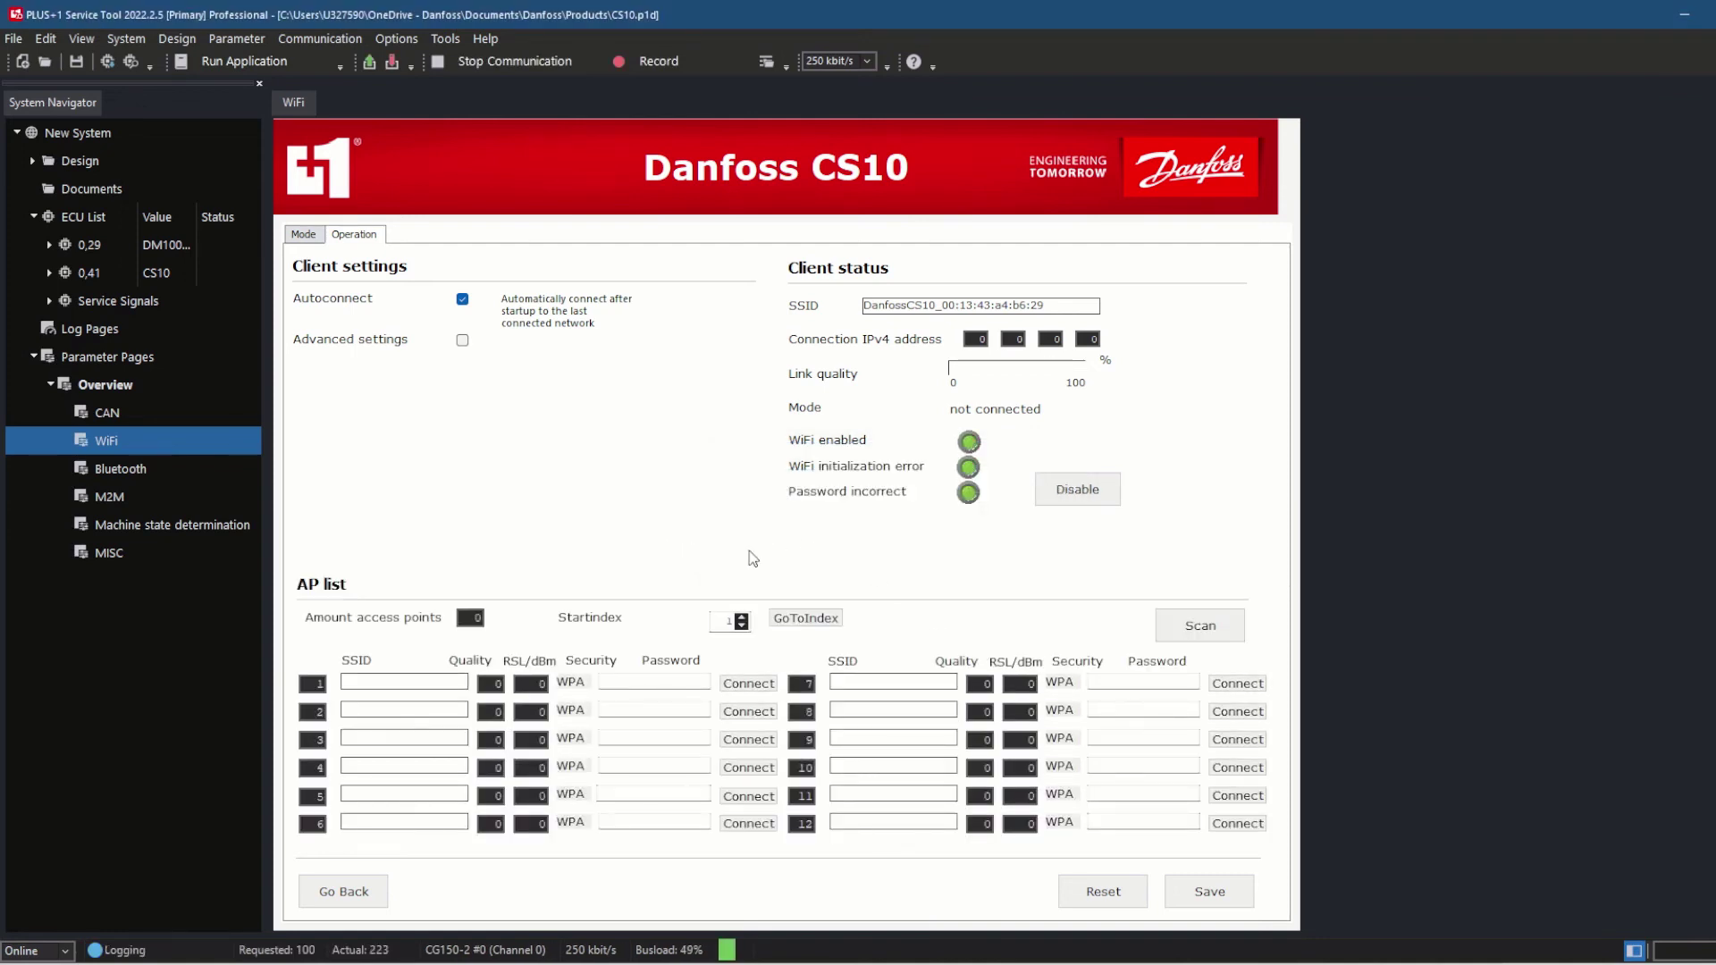
# Scan for access points and connect to CS10_M2MAP with its network password
pyautogui.click(1200, 626)
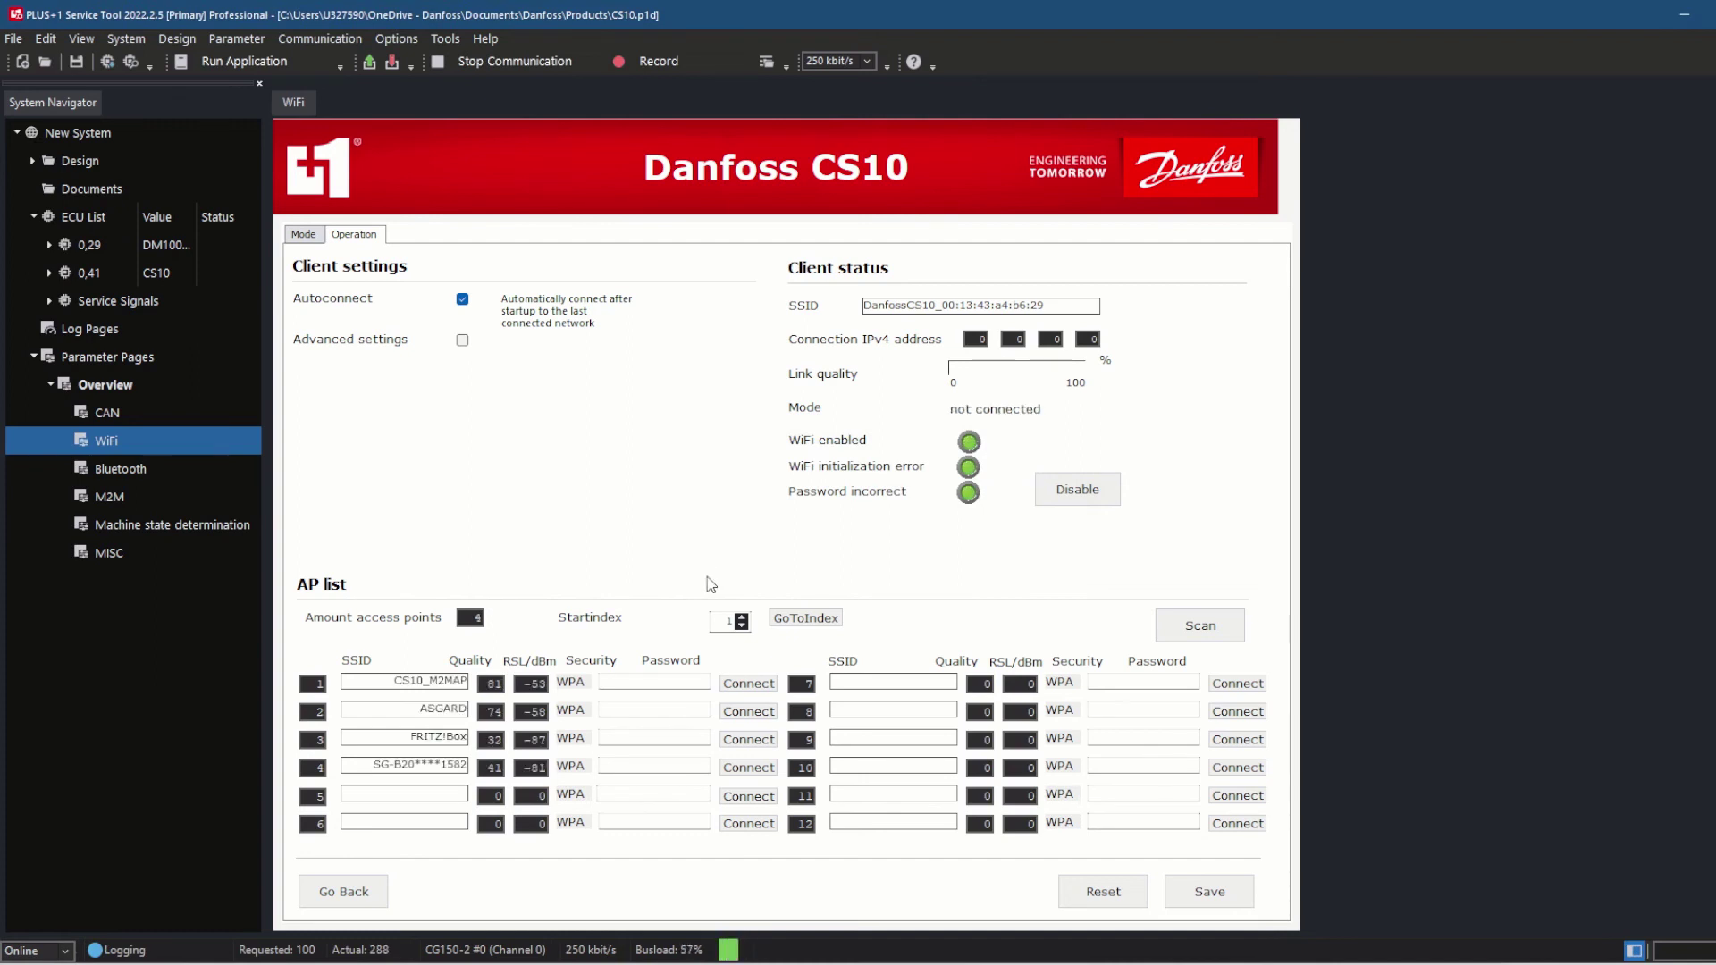
pyautogui.click(634, 682)
pyautogui.write('**********')
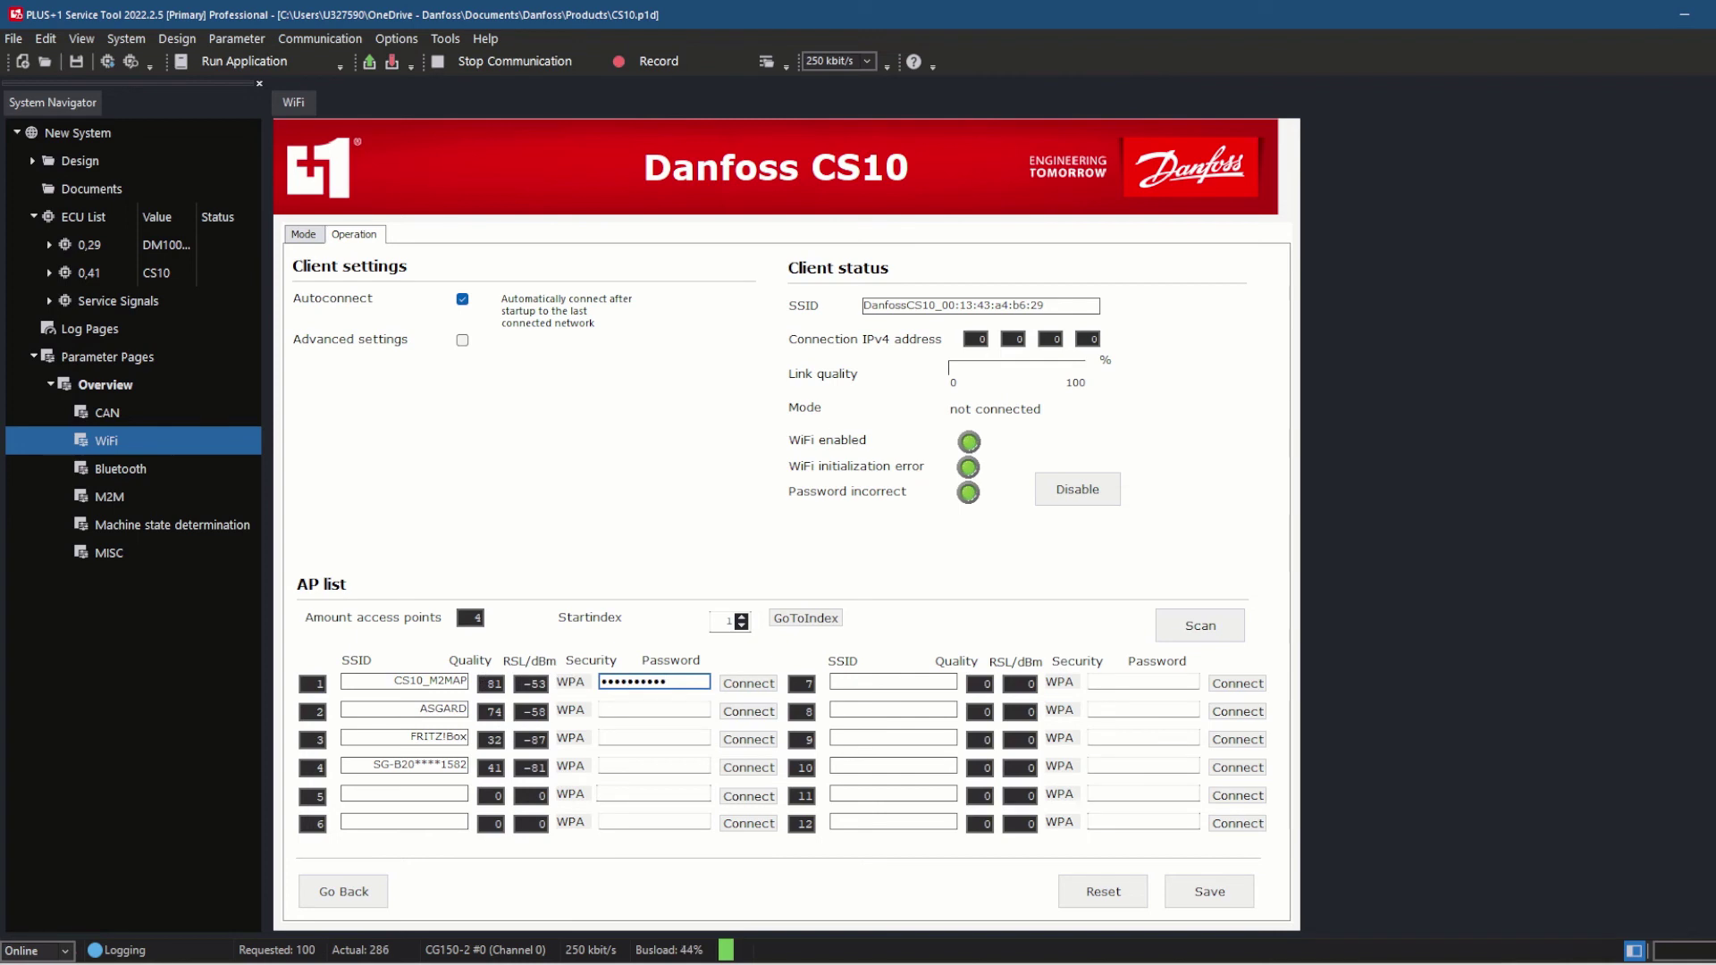
pyautogui.press('Tab')
pyautogui.click(748, 683)
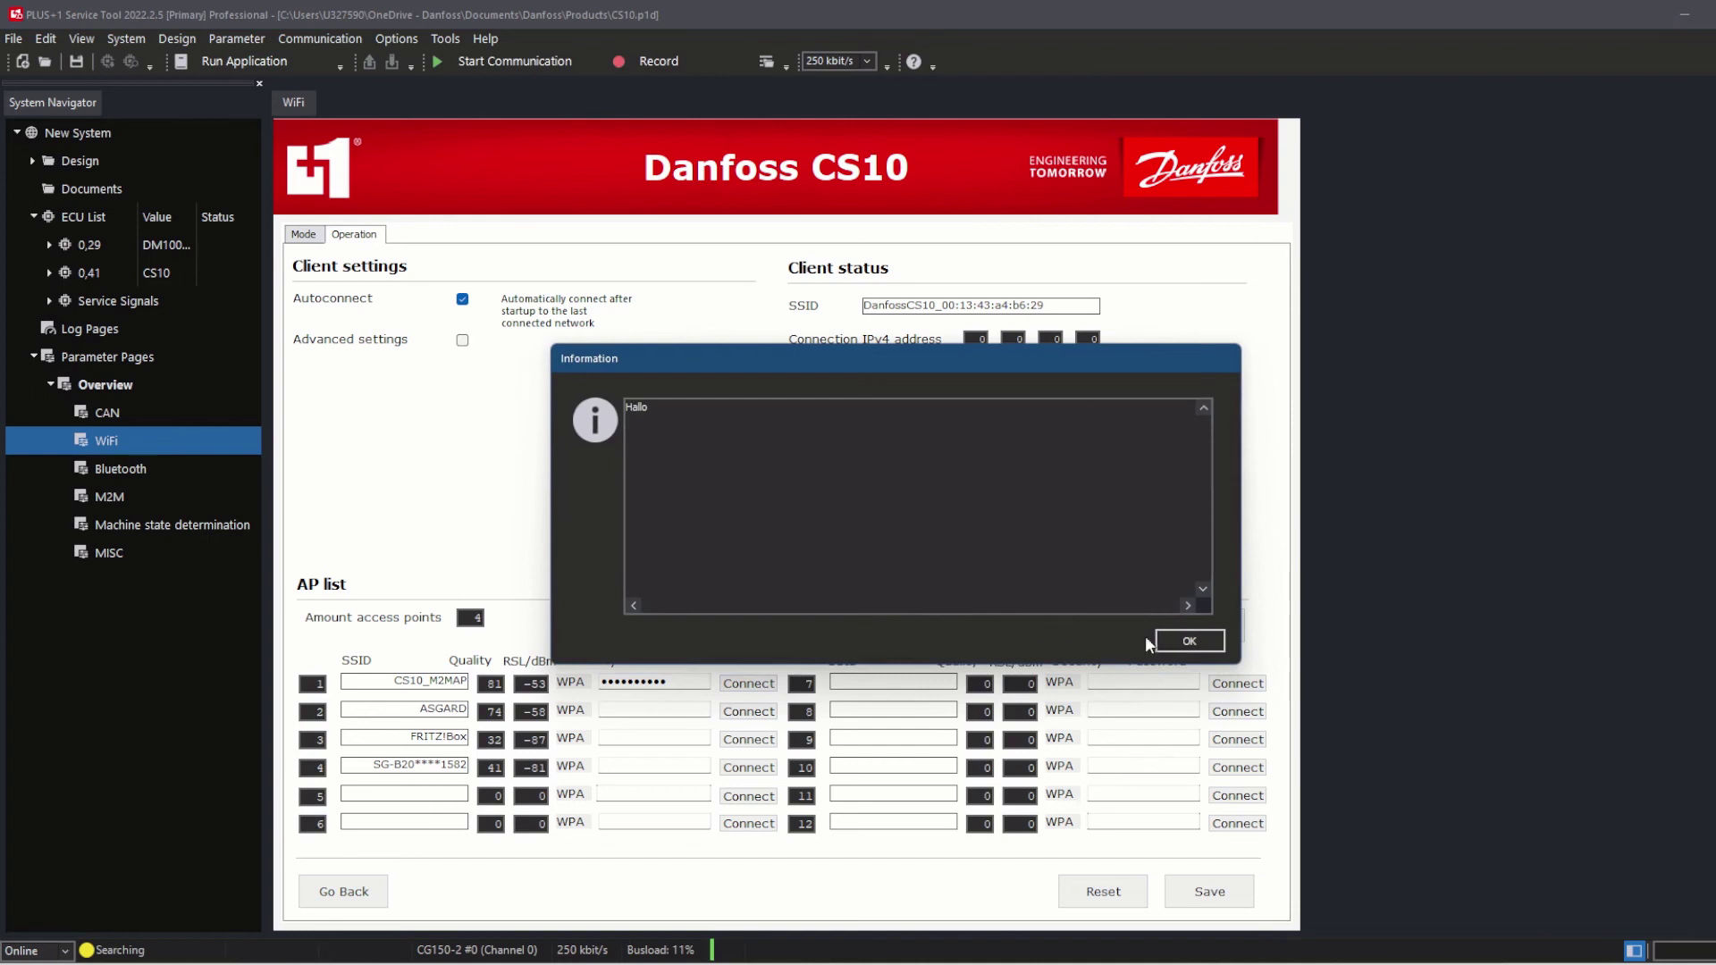
pyautogui.click(1182, 641)
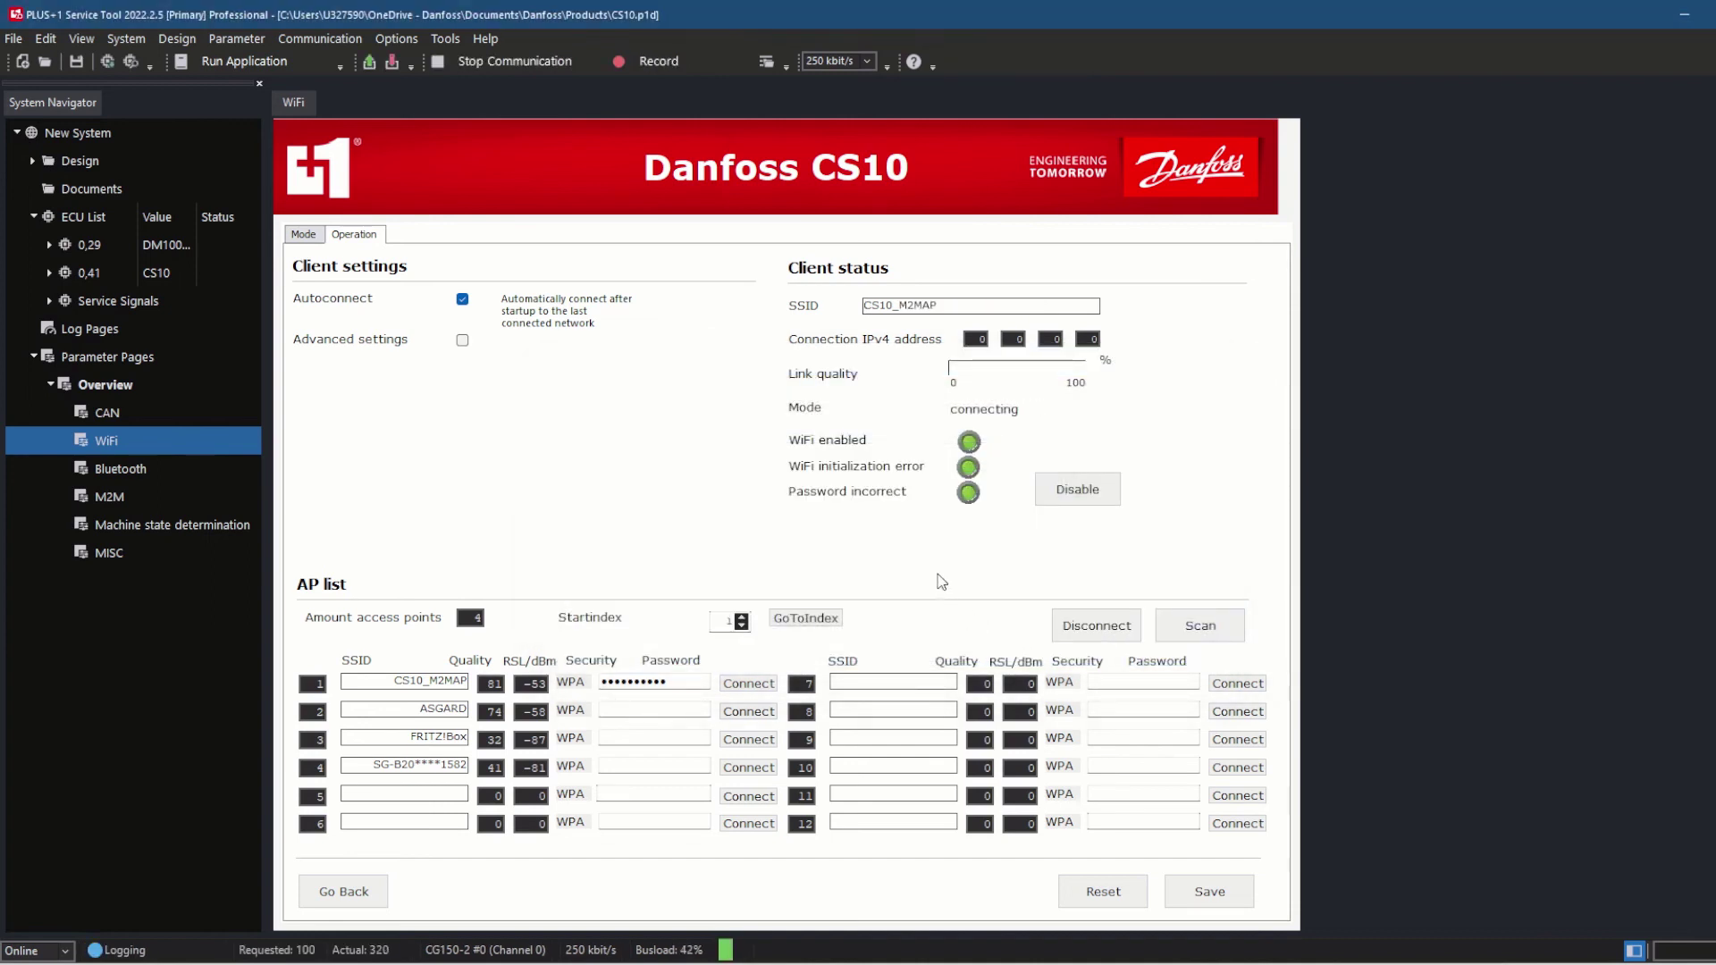
# Run a System Scan to list all four ECUs and reopen the slave's M2M page
pyautogui.click(105, 494)
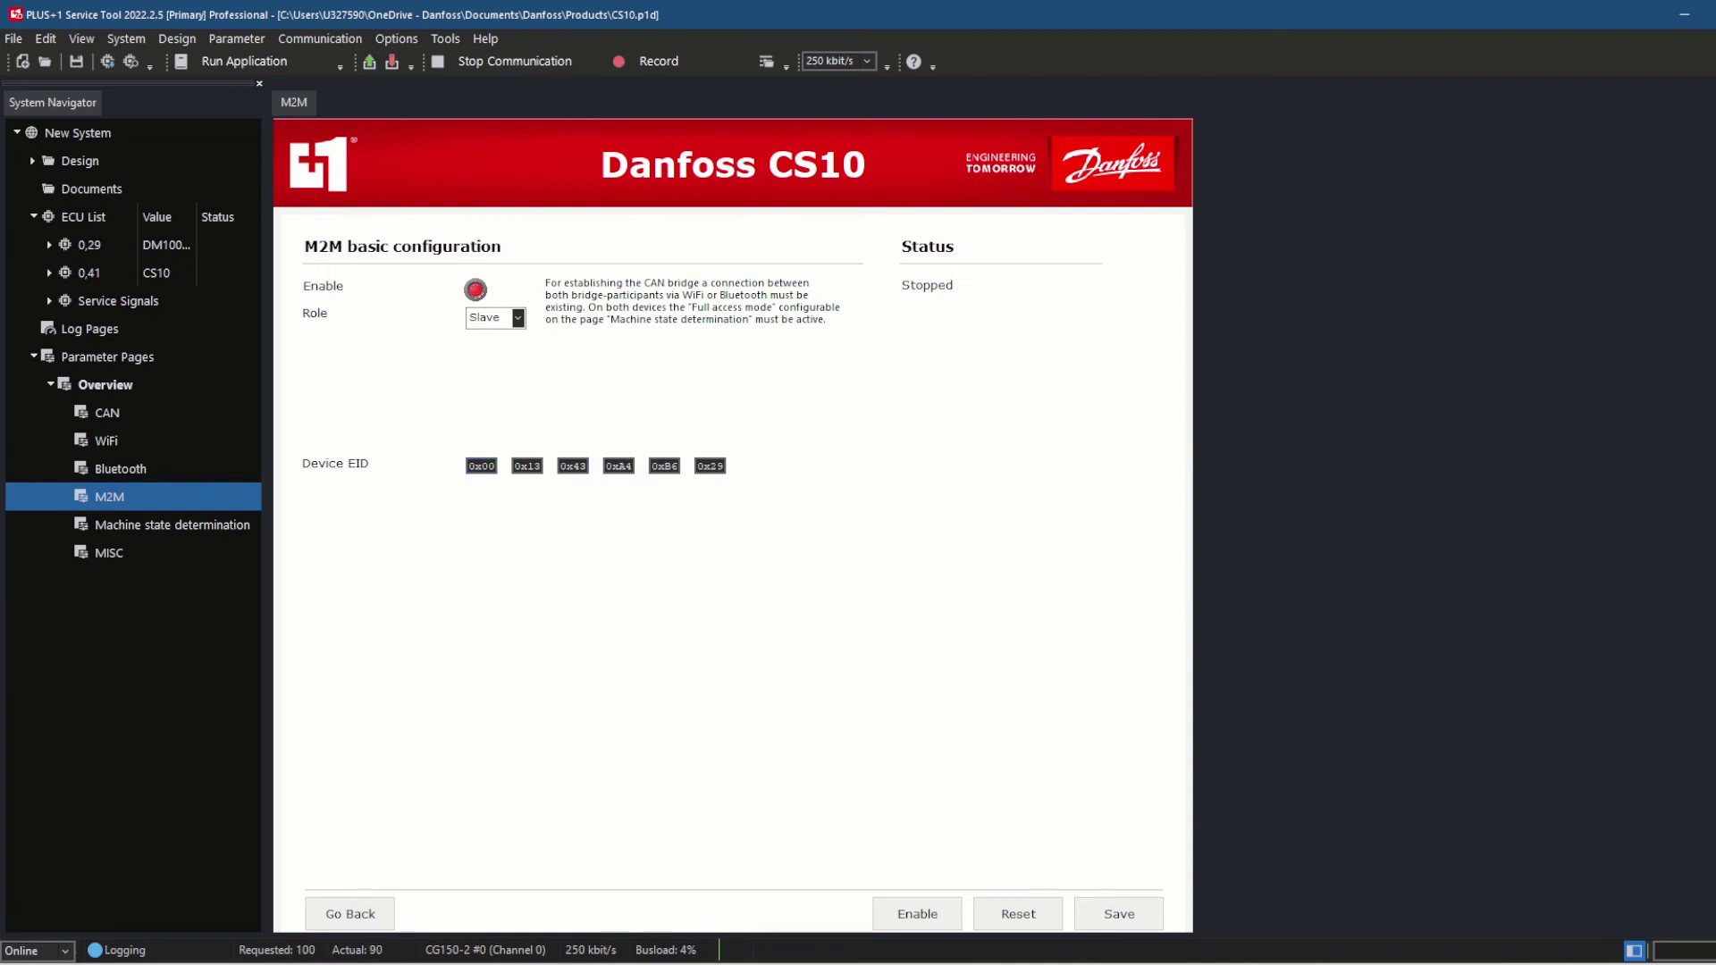
pyautogui.click(131, 62)
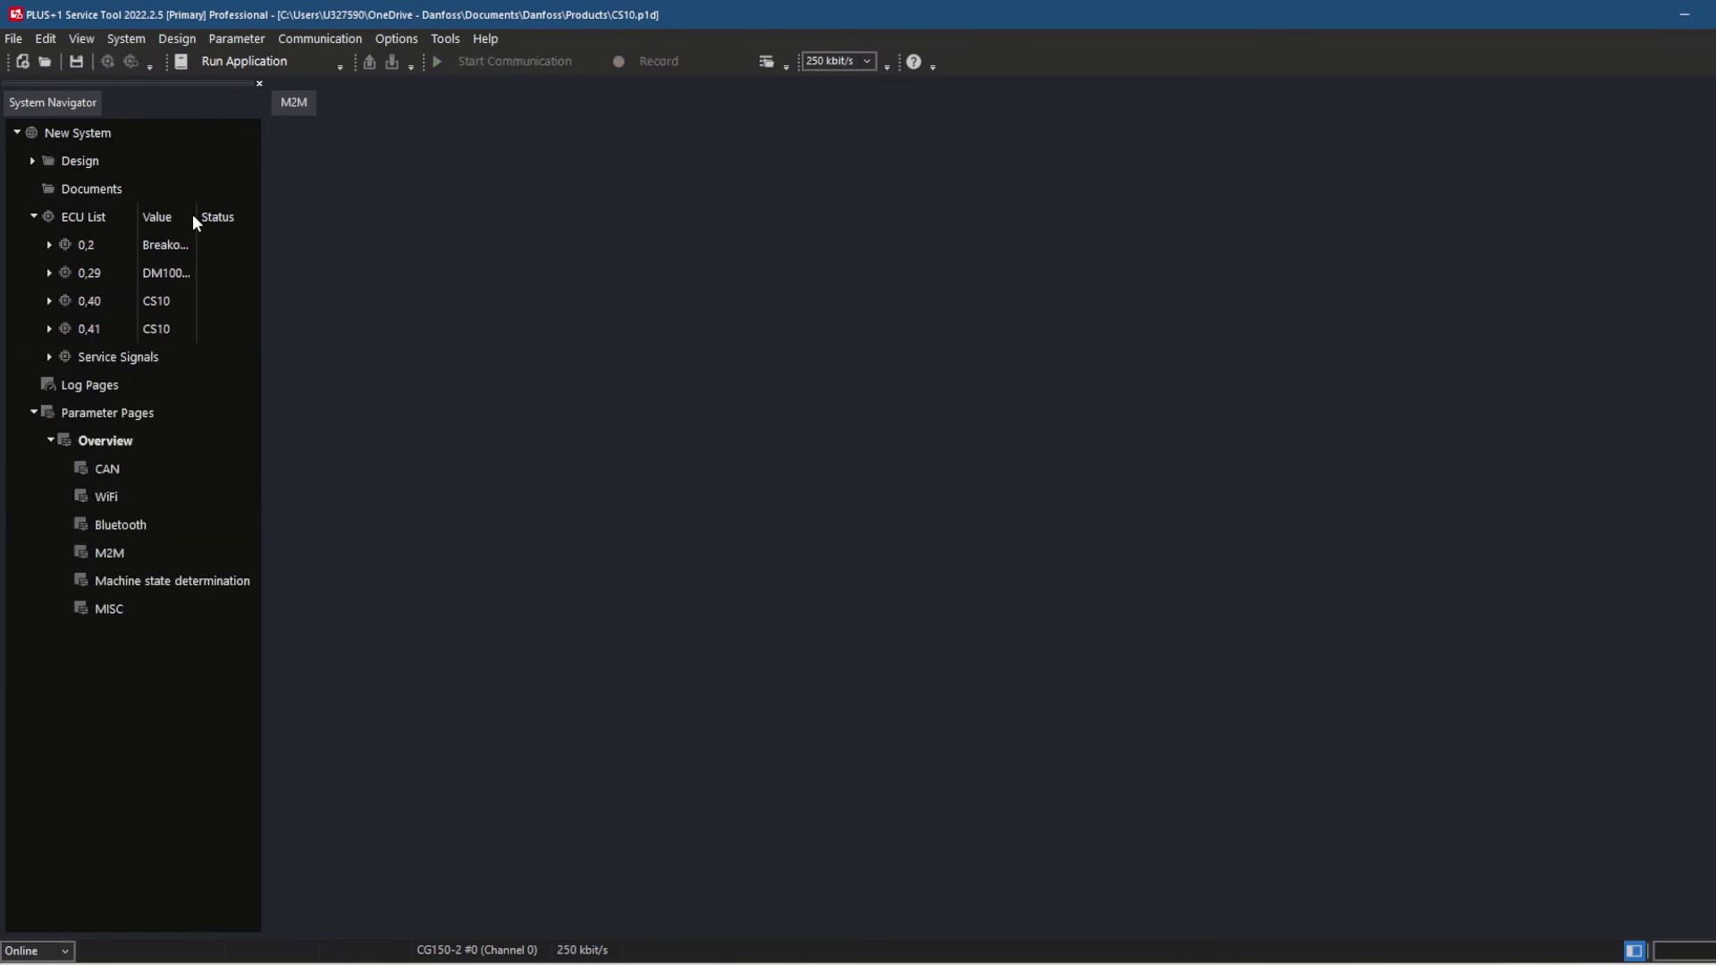
pyautogui.click(109, 552)
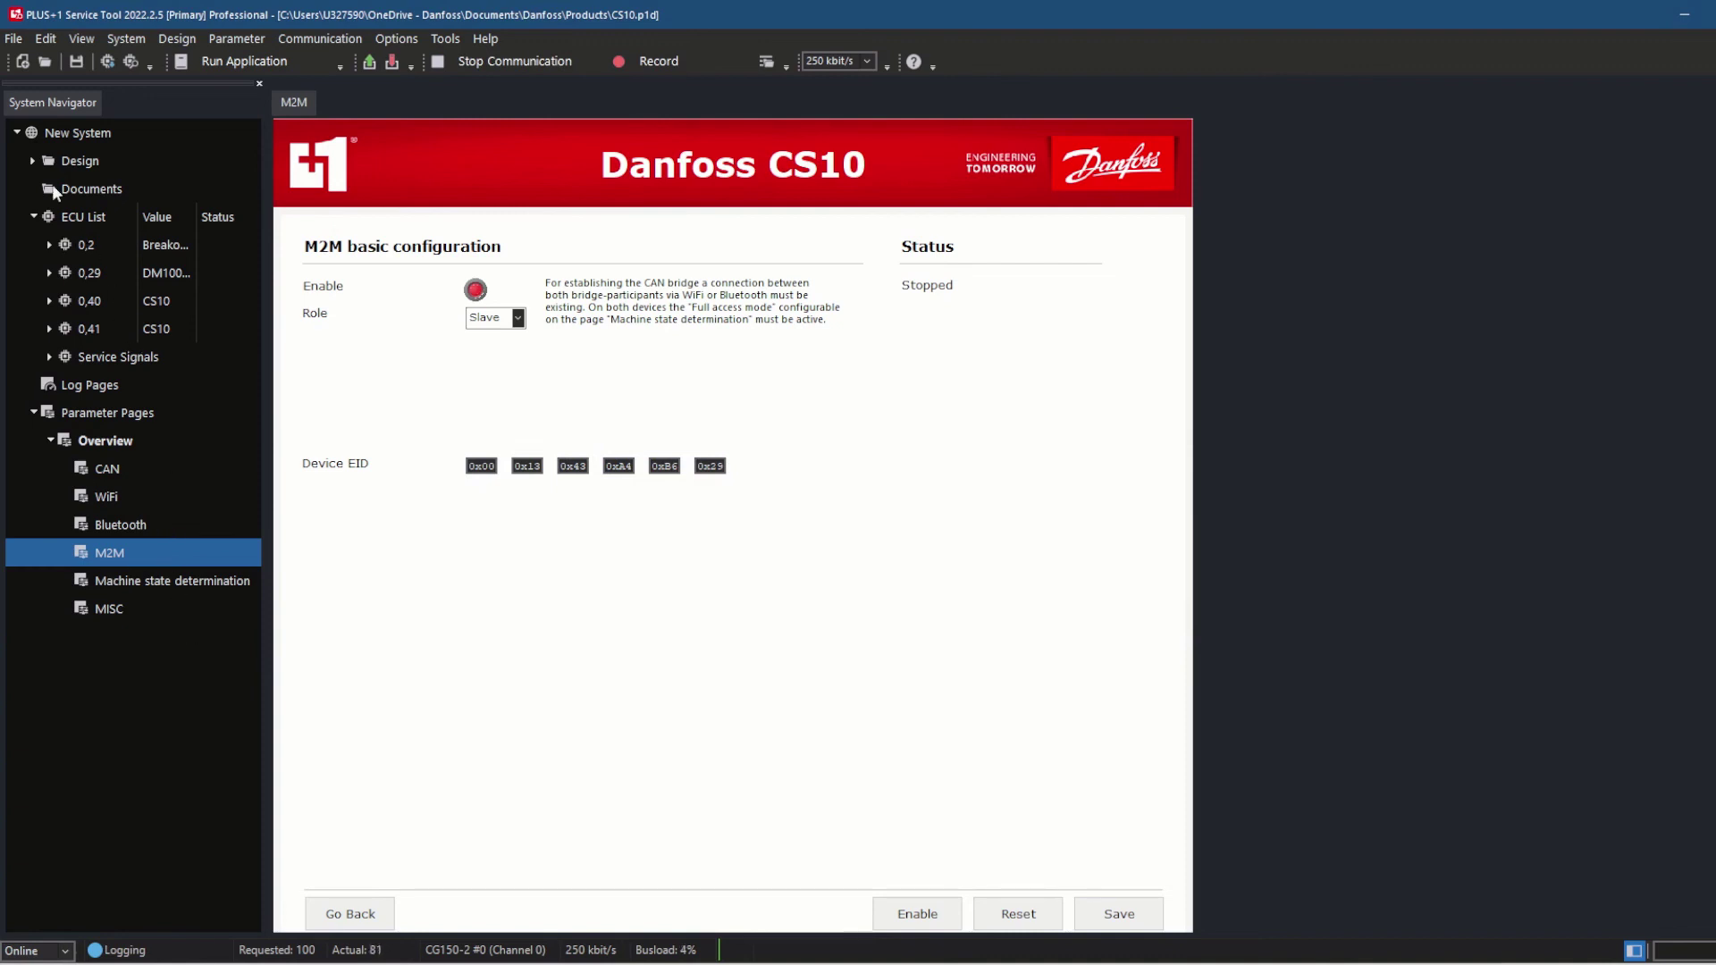
# Replace ECU 0,41 - CS10 with 0,40 - CS10 through Replace Existing ECU
pyautogui.click(18, 41)
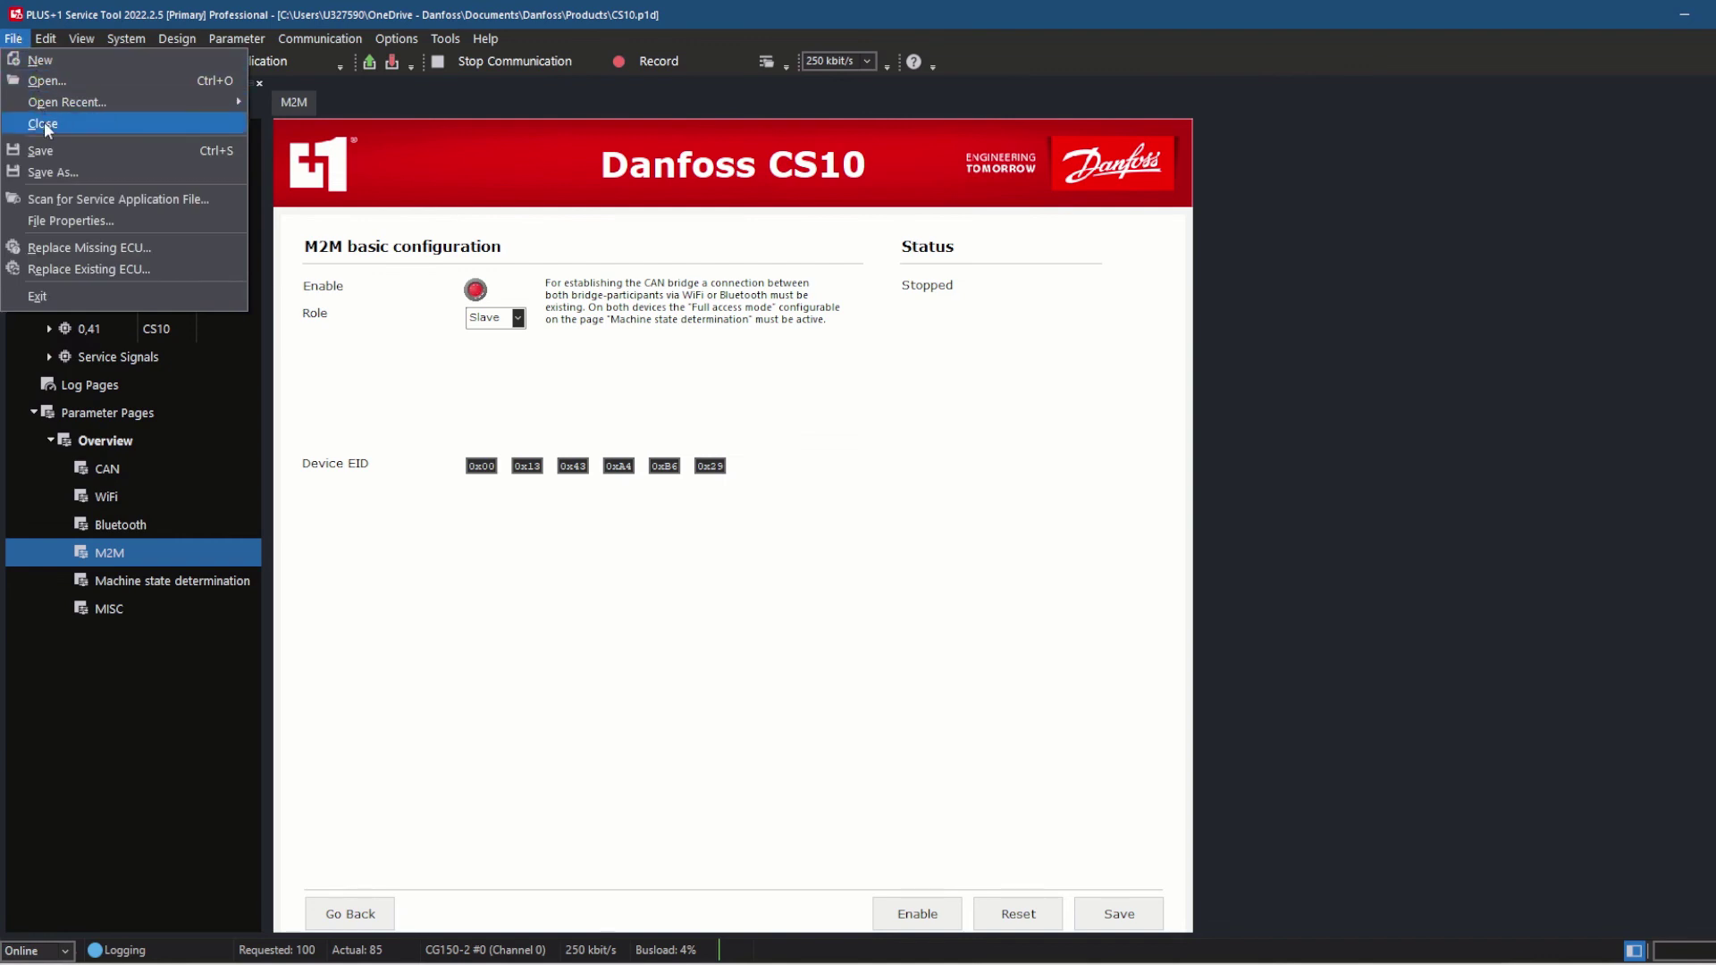
pyautogui.click(57, 269)
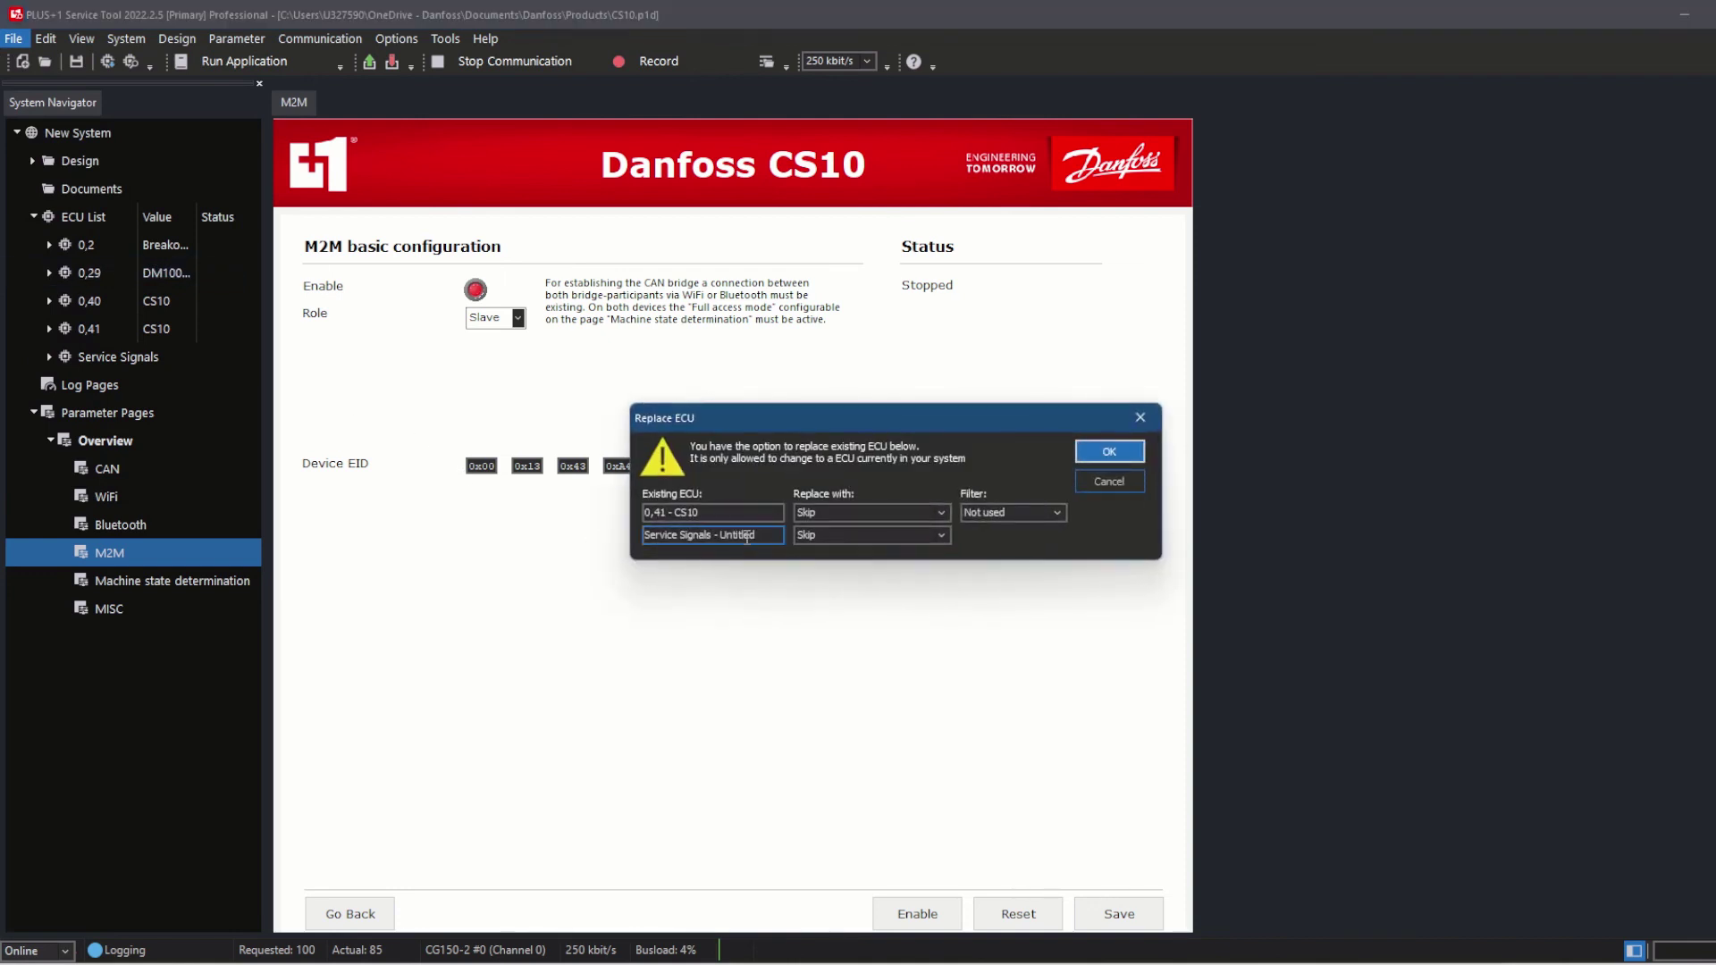
pyautogui.click(871, 516)
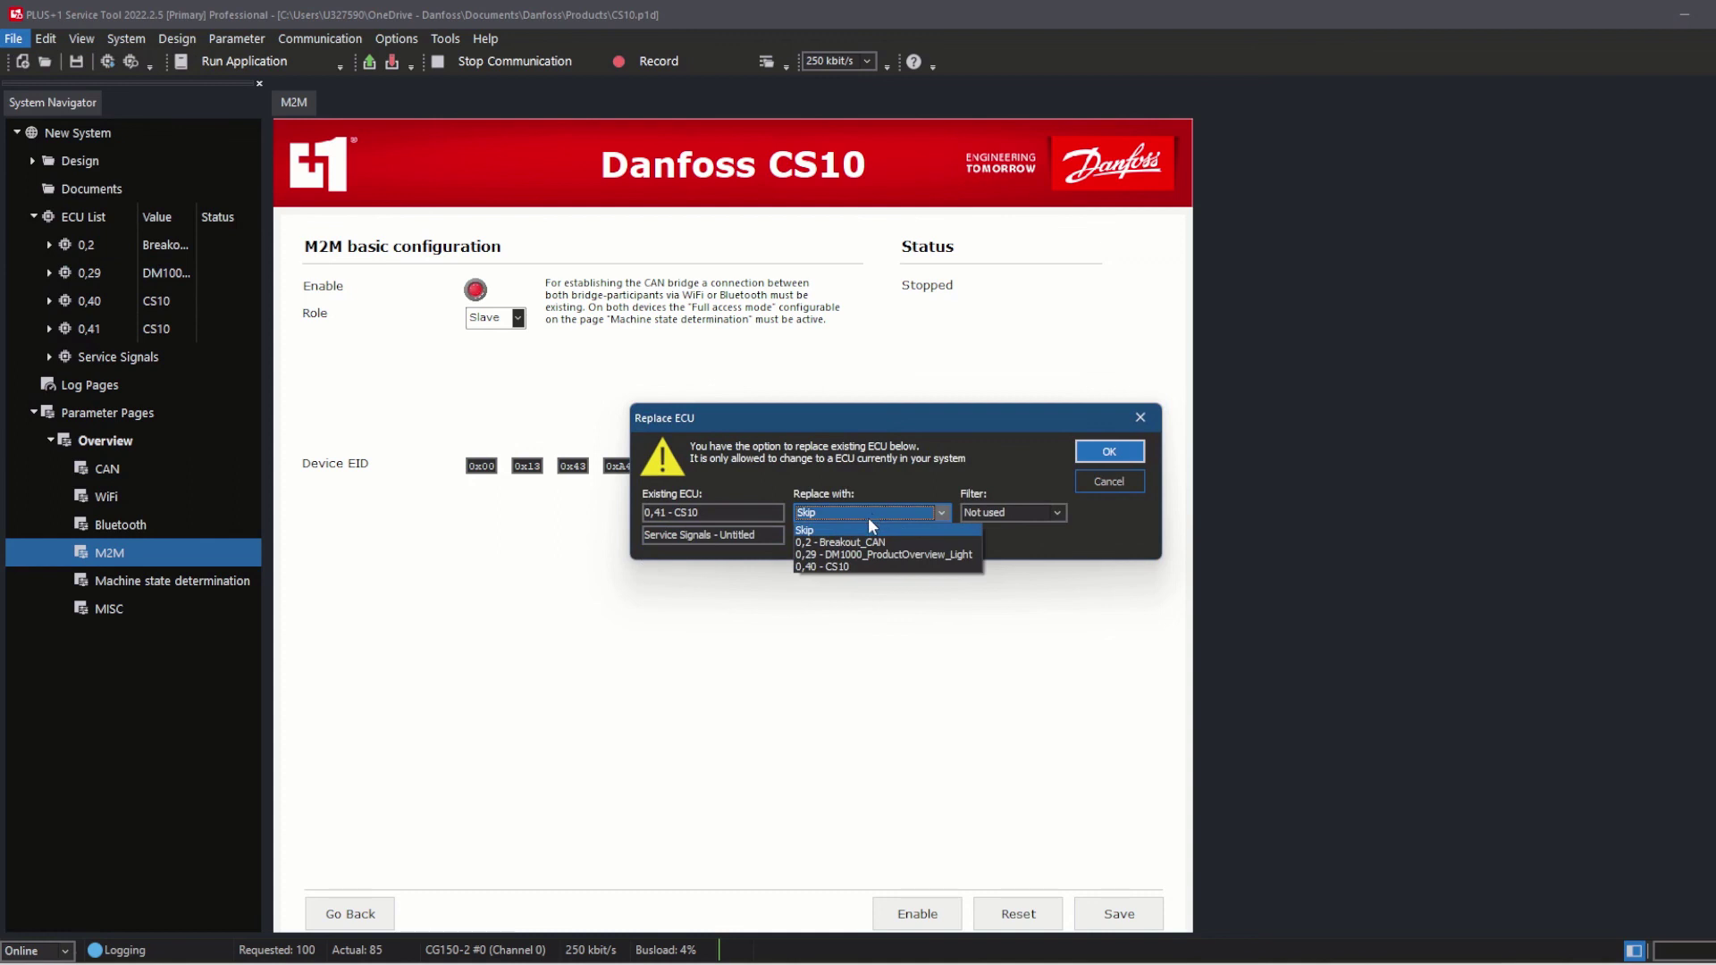
pyautogui.click(853, 566)
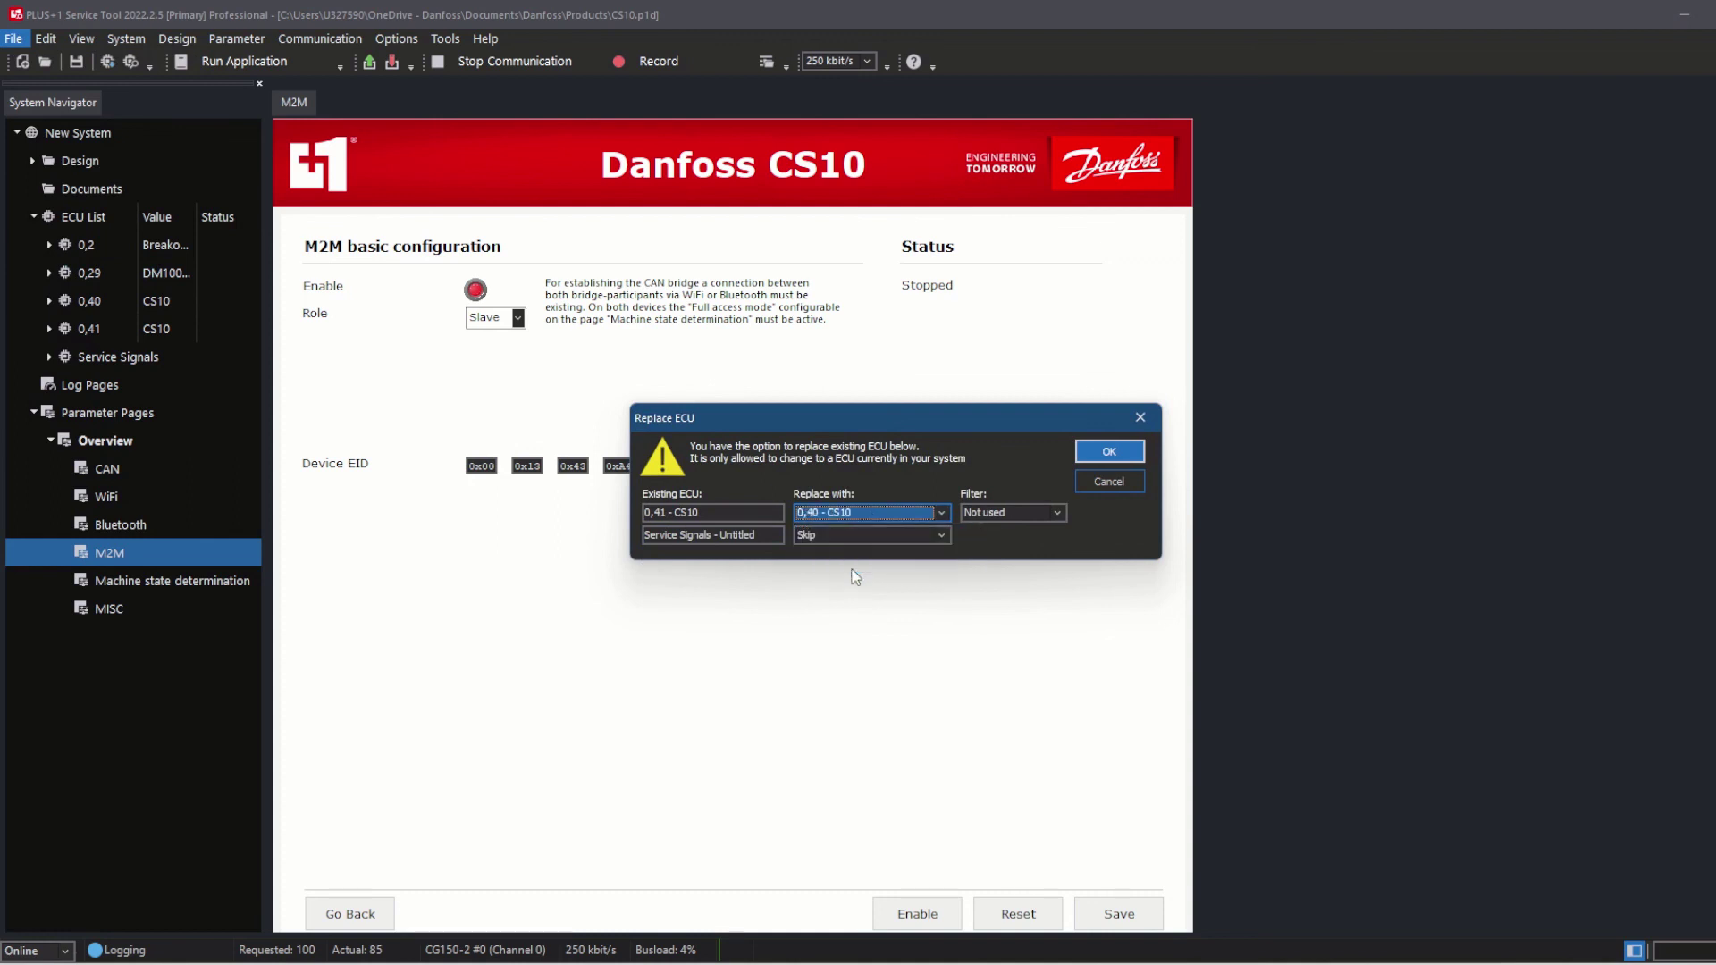
pyautogui.click(1109, 453)
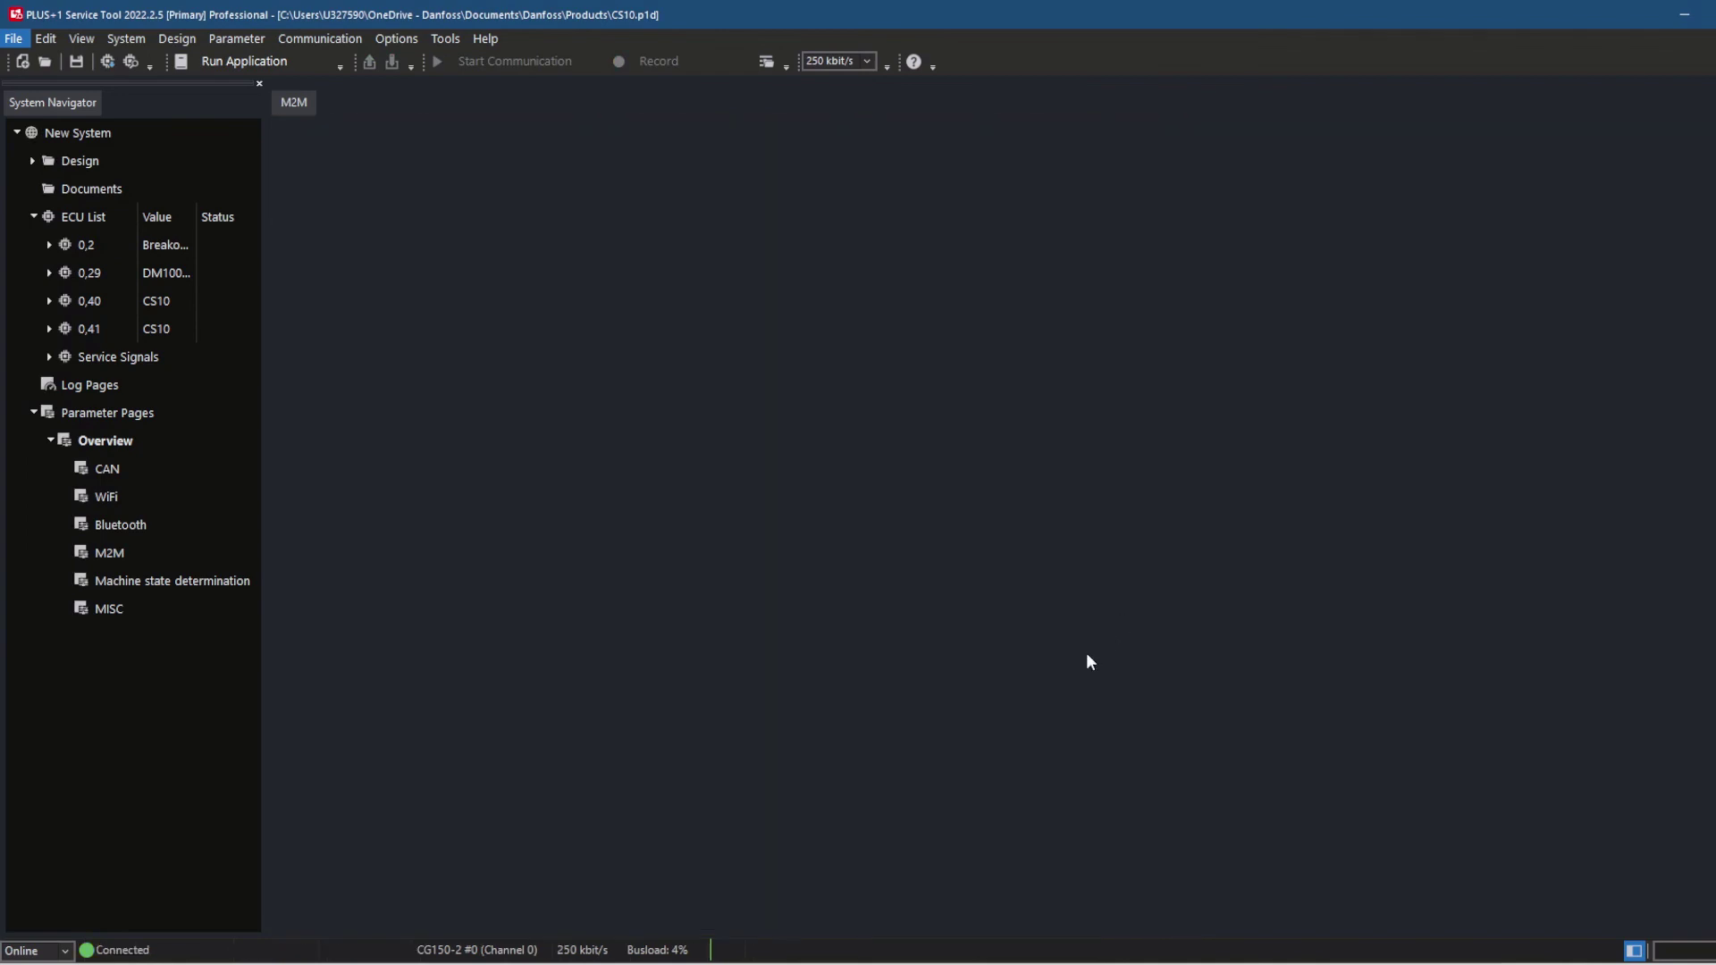